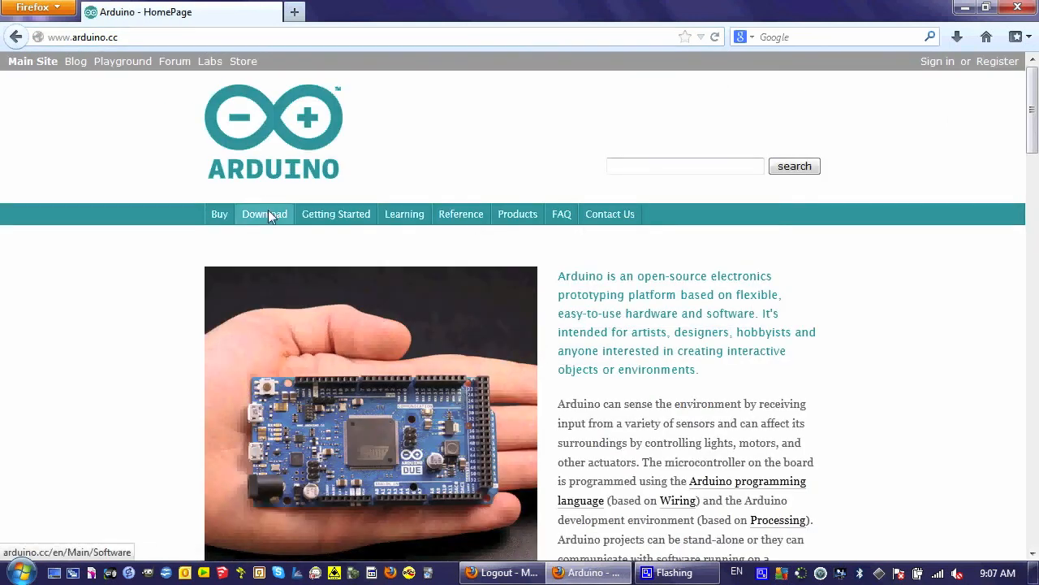
- Open the Arduino software download page and look through the installers offered for Arduino 1.0.5
{"action": "left_click", "coordinate": [272, 218]}
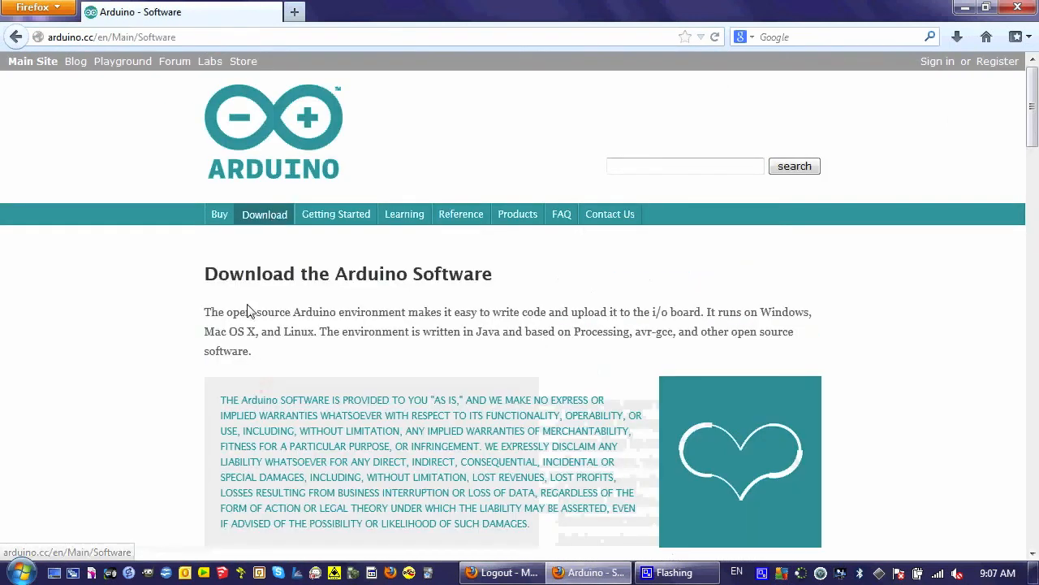
{"action": "scroll", "coordinate": [248, 361], "scroll_direction": "down", "scroll_amount": 3}
{"action": "scroll", "coordinate": [248, 361], "scroll_direction": "down", "scroll_amount": 3}
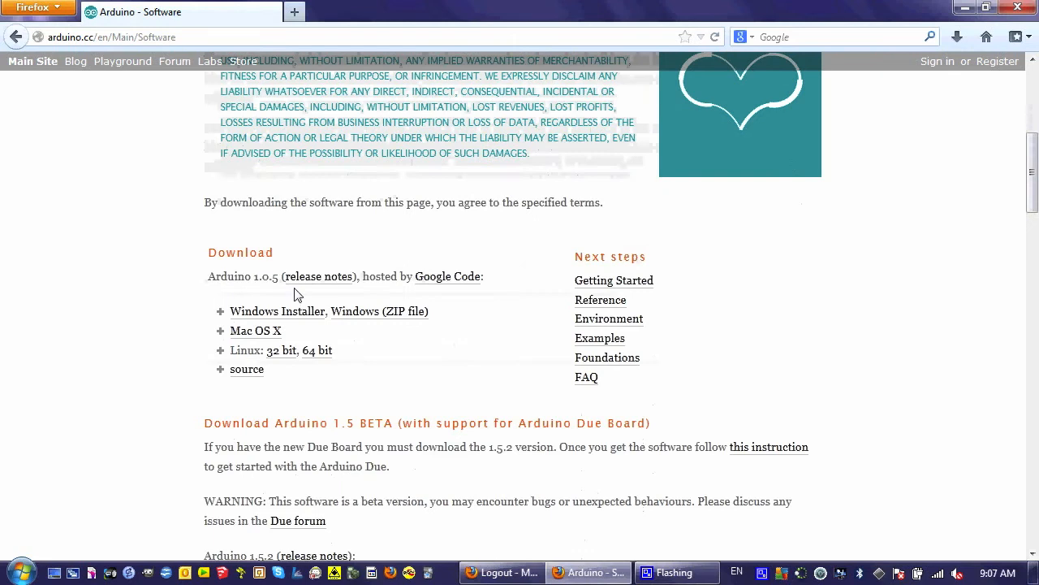
{"action": "scroll", "coordinate": [309, 329], "scroll_direction": "up", "scroll_amount": 4}
{"action": "scroll", "coordinate": [309, 329], "scroll_direction": "up", "scroll_amount": 2}
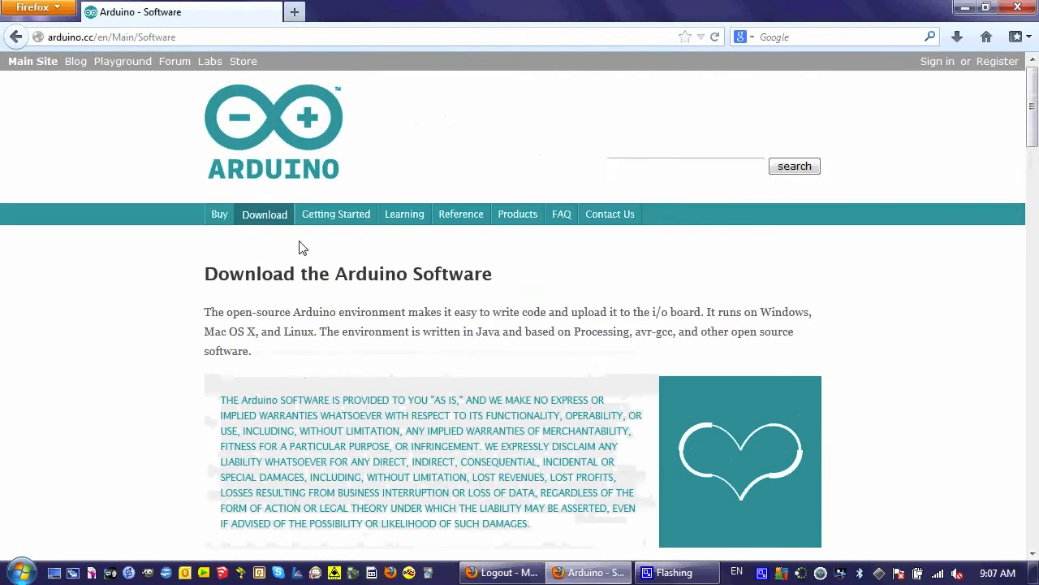
- Open the Getting Started guide and examine the installation links for each operating system and board
{"action": "left_click", "coordinate": [331, 218]}
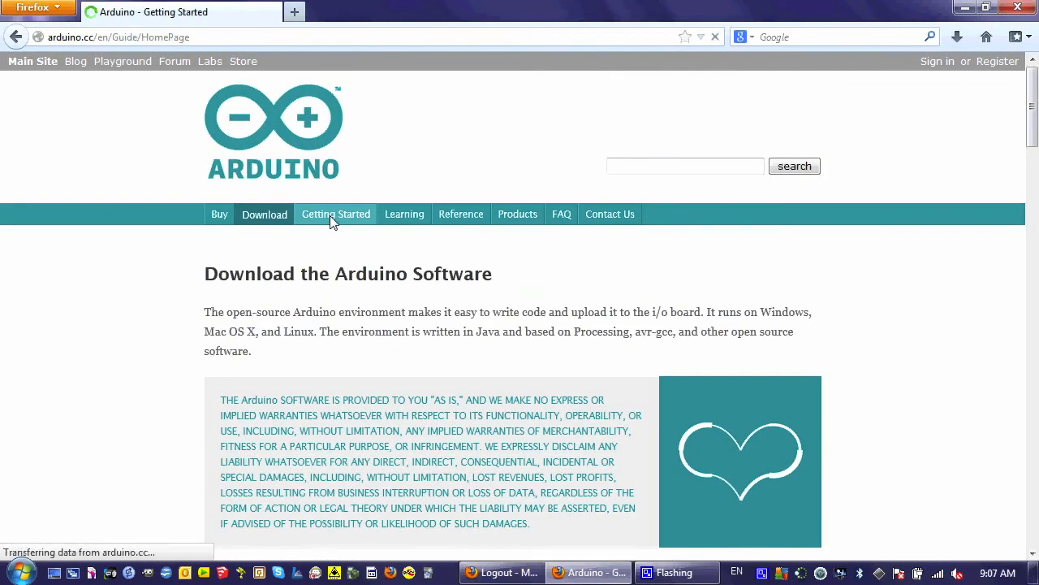
{"action": "scroll", "coordinate": [441, 353], "scroll_direction": "down", "scroll_amount": 6}
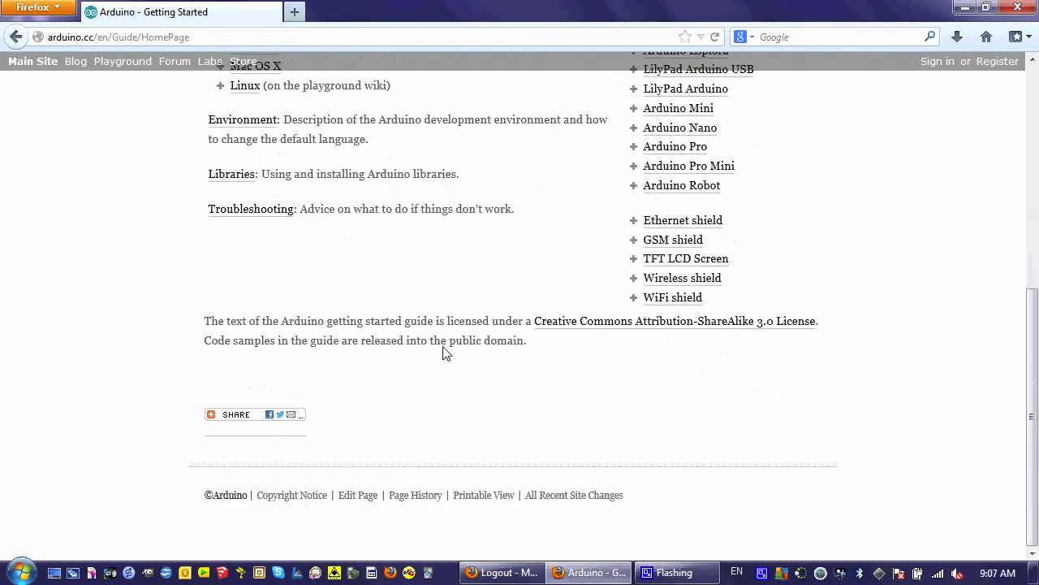
{"action": "scroll", "coordinate": [413, 260], "scroll_direction": "up", "scroll_amount": 3}
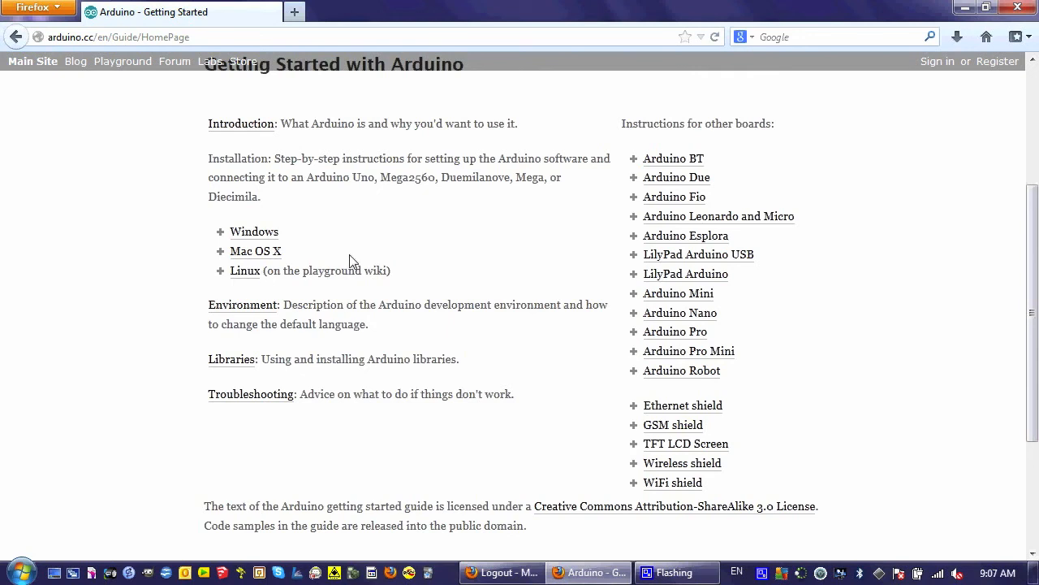
{"action": "scroll", "coordinate": [350, 260], "scroll_direction": "up", "scroll_amount": 4}
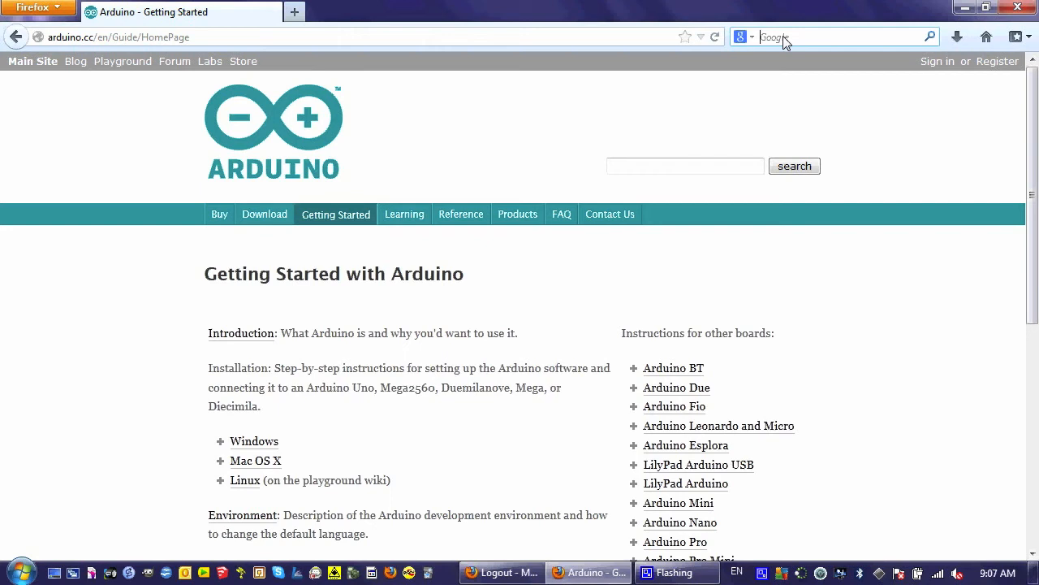
- Search the web for "download enhanced arduino mod" and open the Arduino forum topic on Arduino Enhanced Release 1.0.5 for Windows
{"action": "left_click", "coordinate": [783, 37]}
{"action": "type", "text": "download "}
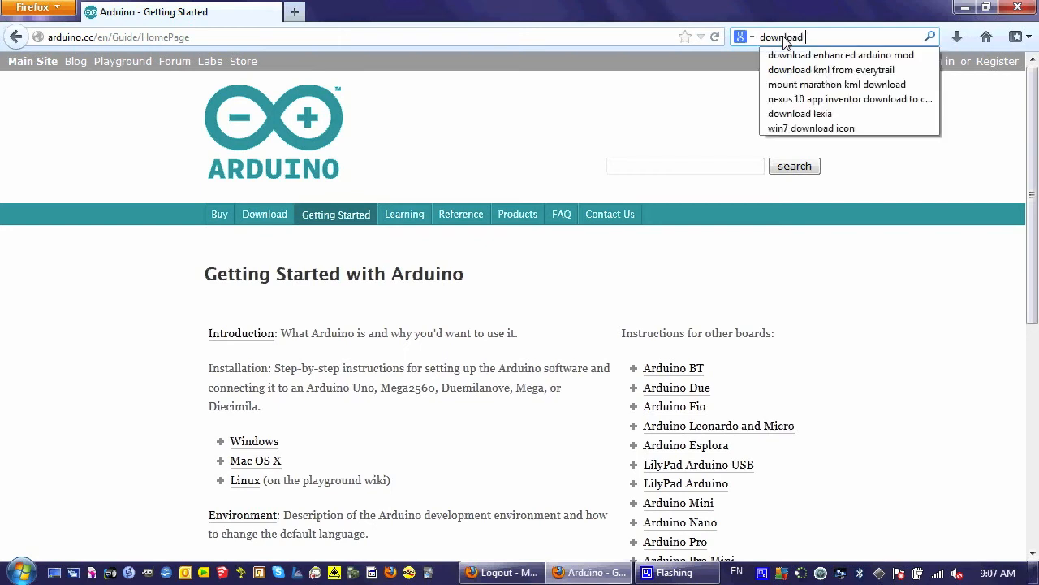
{"action": "type", "text": "enhanced arduino mo"}
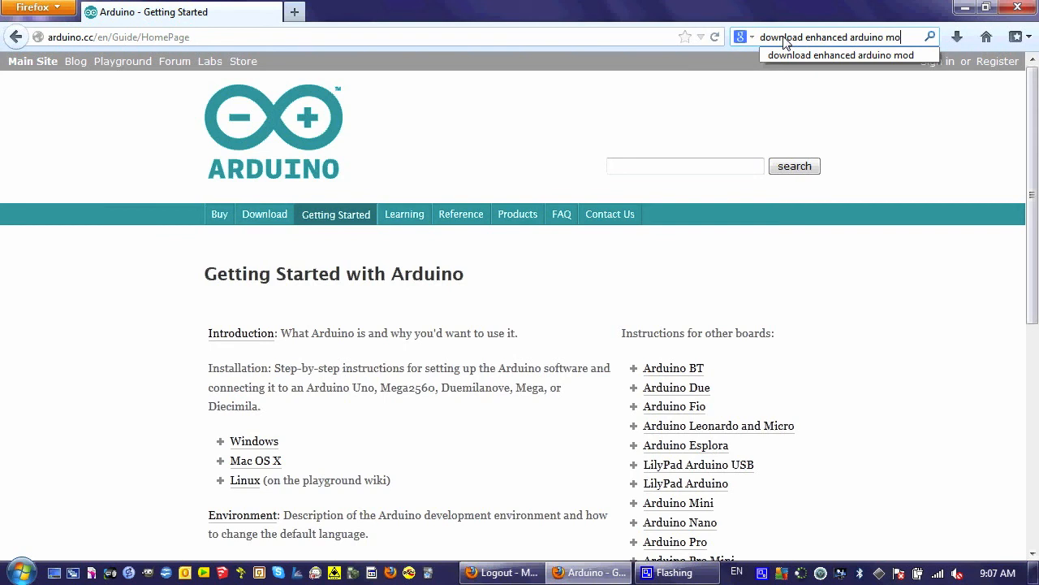
{"action": "key", "text": "Return"}
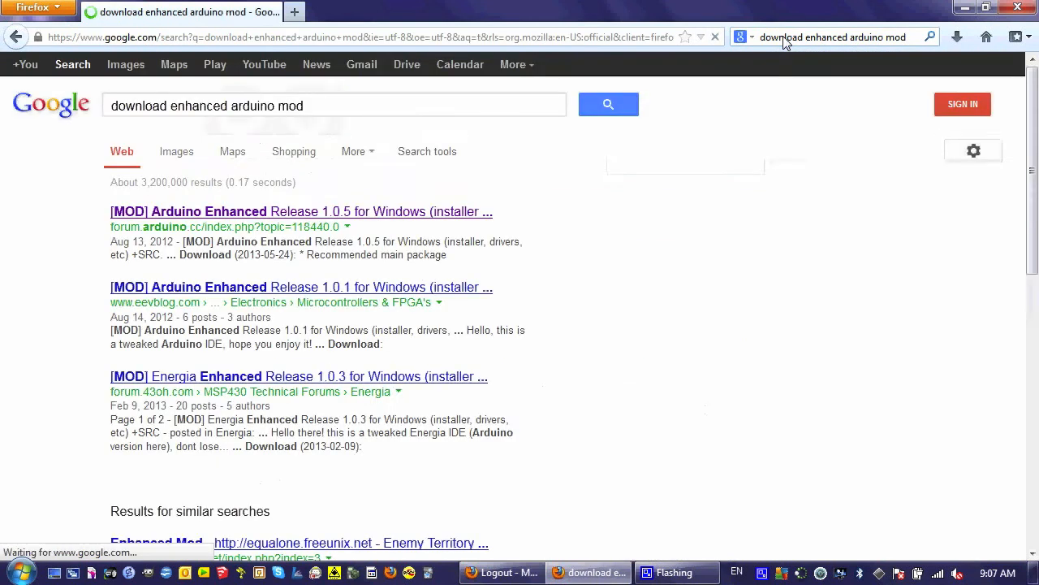
{"action": "left_click", "coordinate": [319, 212]}
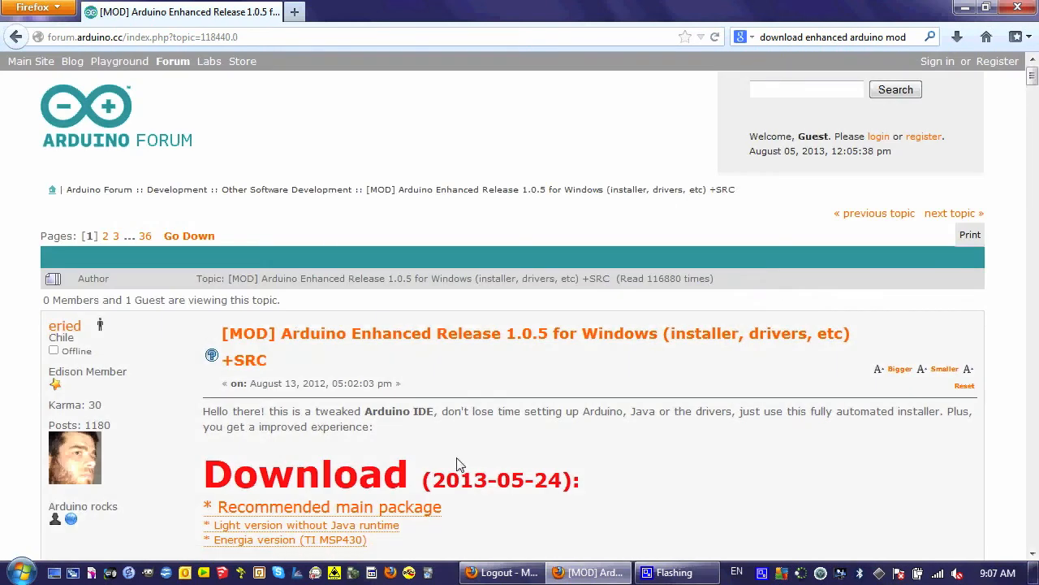
- Download the recommended main package, setup_Arduino_ERW_1.0.5_20130524.zip, to the desktop with dTa OneClick!
{"action": "scroll", "coordinate": [456, 464], "scroll_direction": "down", "scroll_amount": 2}
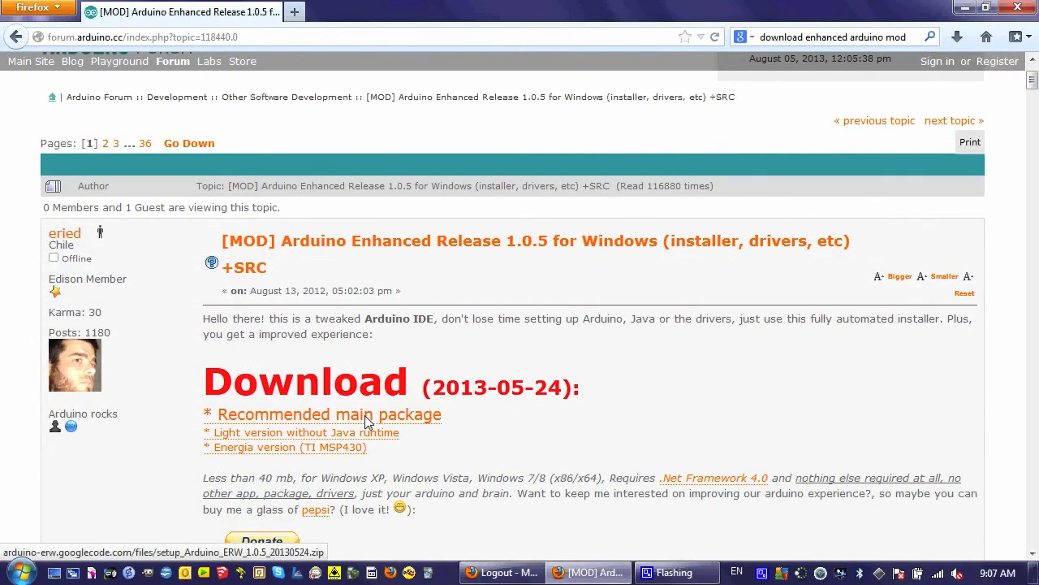
{"action": "left_click", "coordinate": [366, 422]}
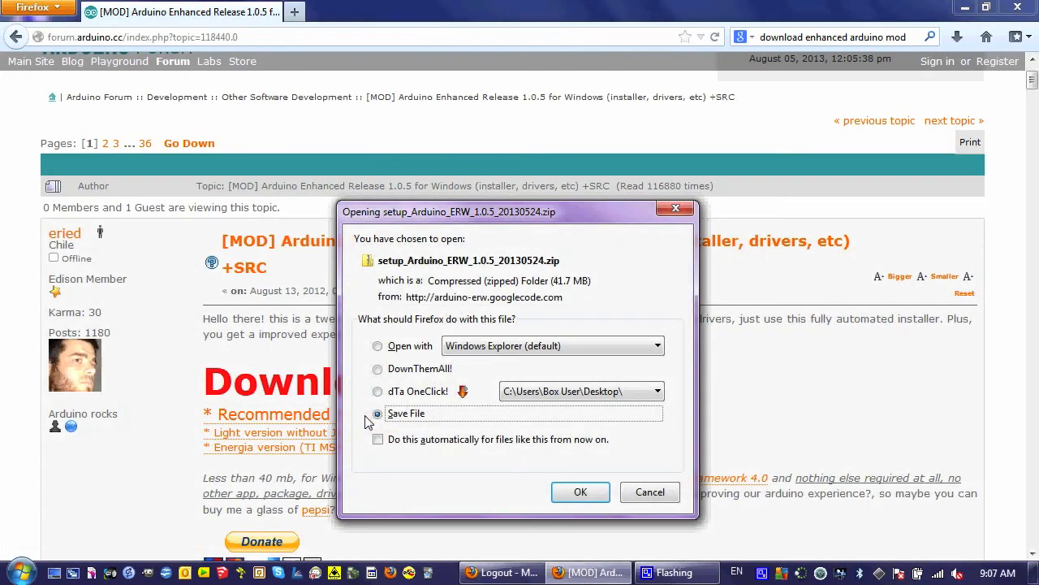
{"action": "left_click", "coordinate": [428, 392]}
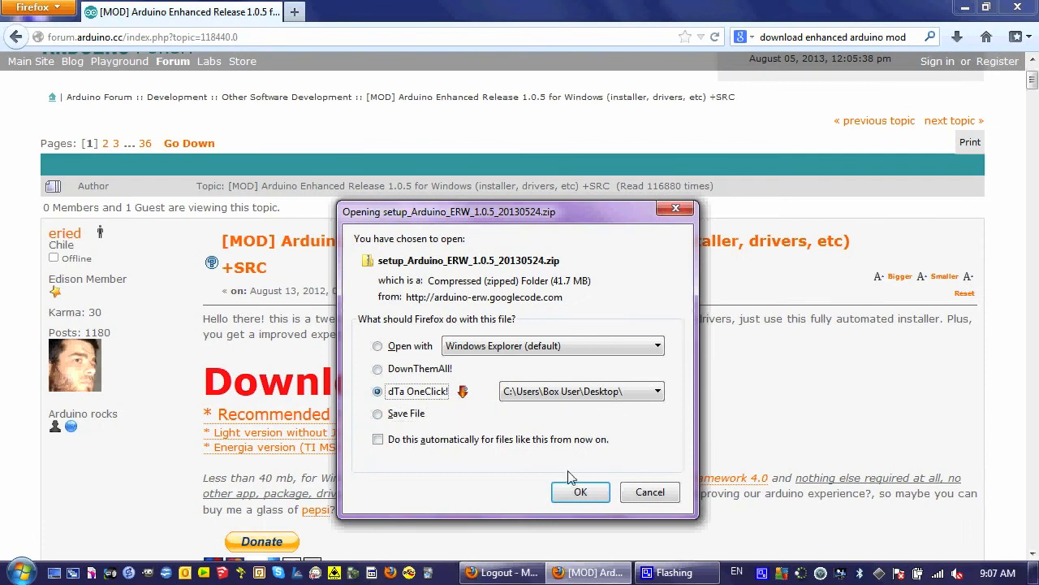
{"action": "left_click", "coordinate": [580, 493]}
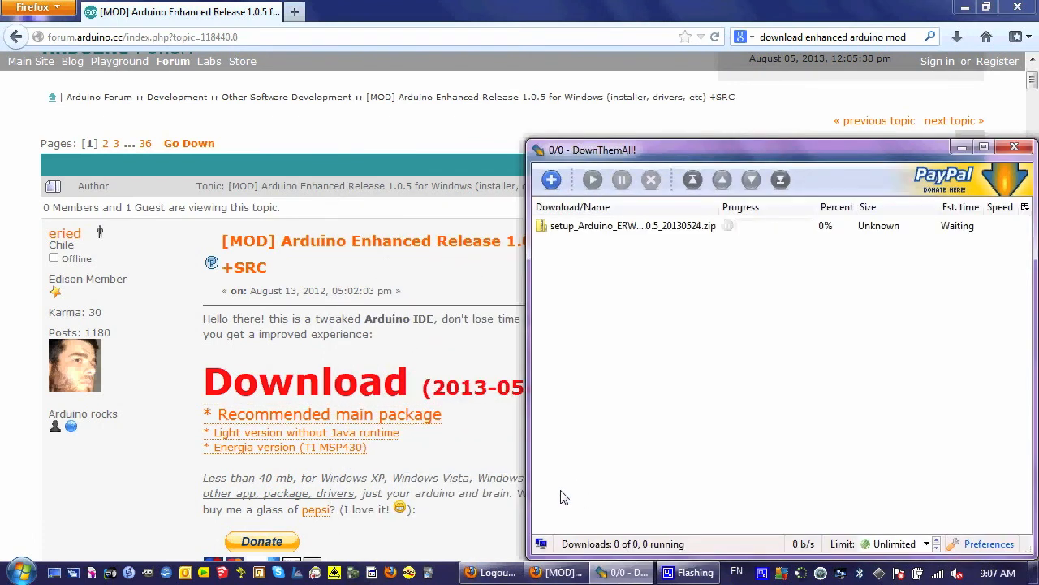
- In a new browser tab, search for "install arduino drivers win8" and open the MyTechBlog article on installing the drivers
{"action": "left_click", "coordinate": [294, 17]}
{"action": "left_click", "coordinate": [295, 16]}
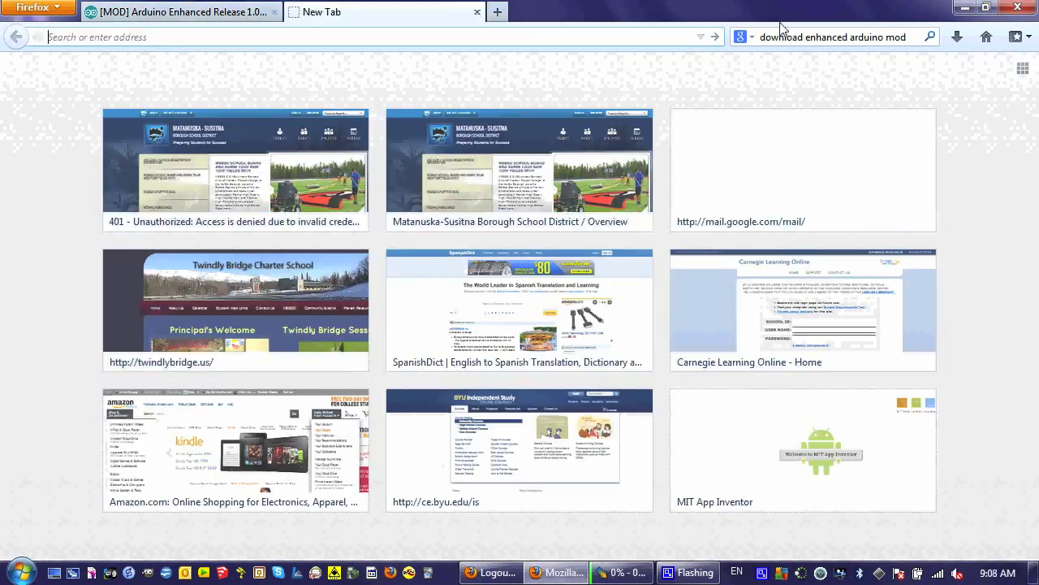
{"action": "left_click", "coordinate": [811, 36]}
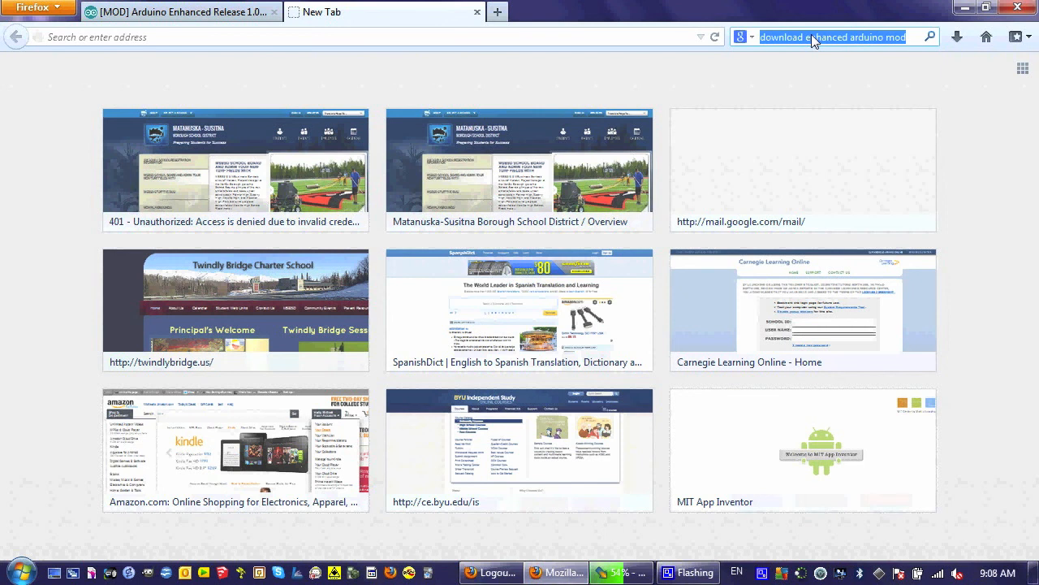
{"action": "type", "text": "inst"}
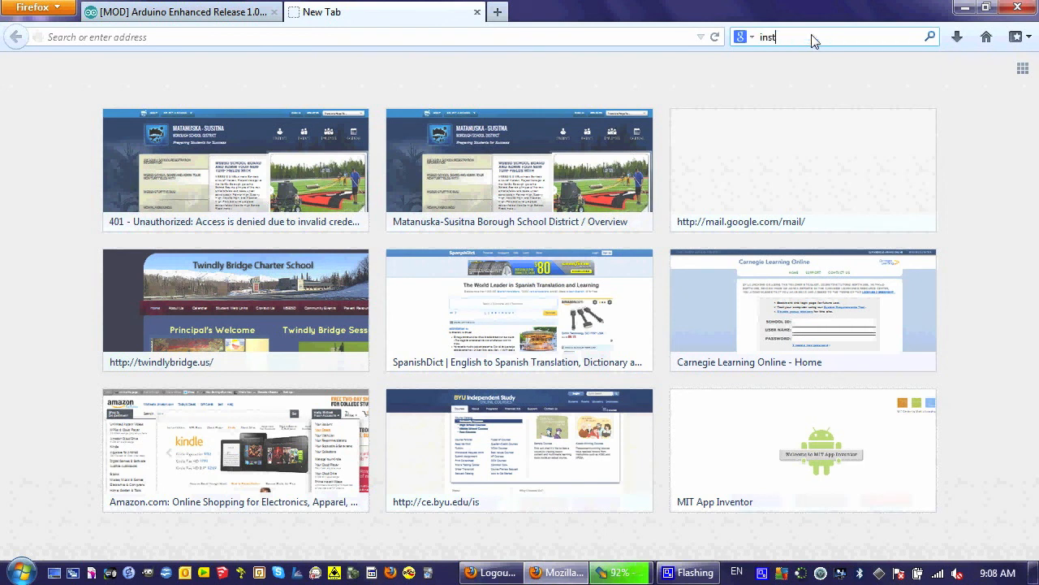
{"action": "type", "text": "all arduin"}
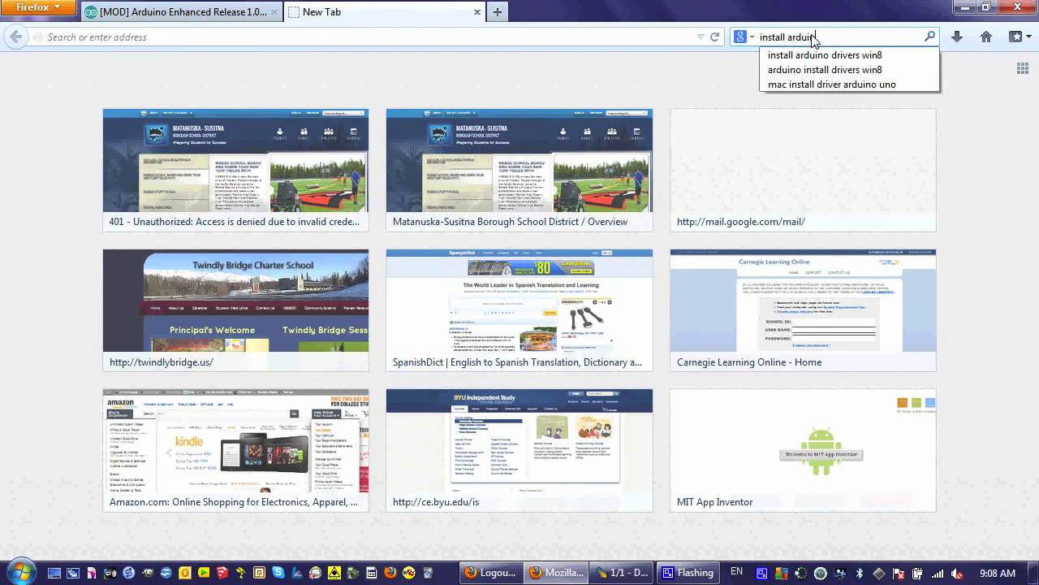
{"action": "type", "text": "o drivers win8"}
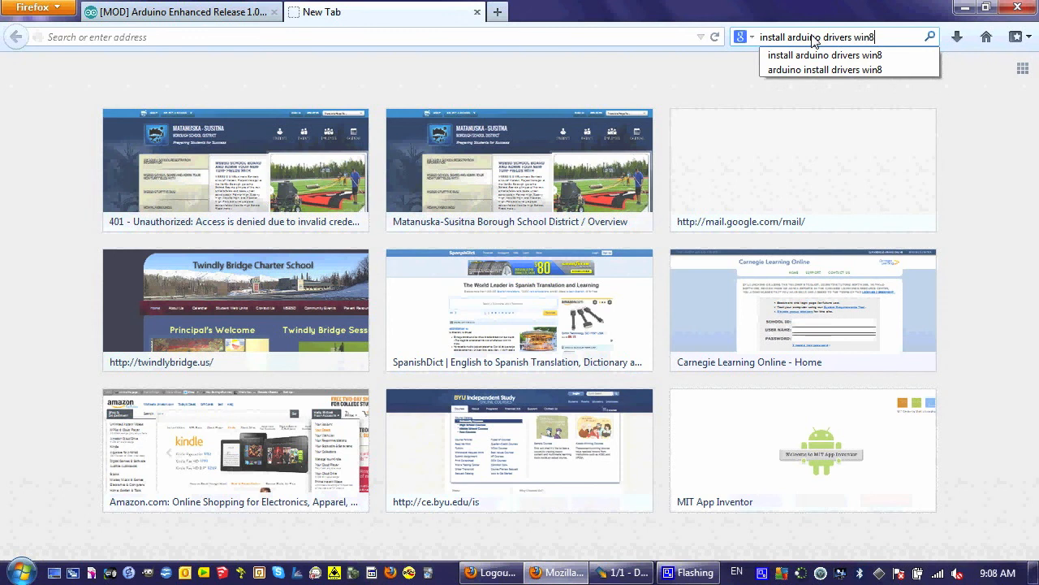
{"action": "key", "text": "Return"}
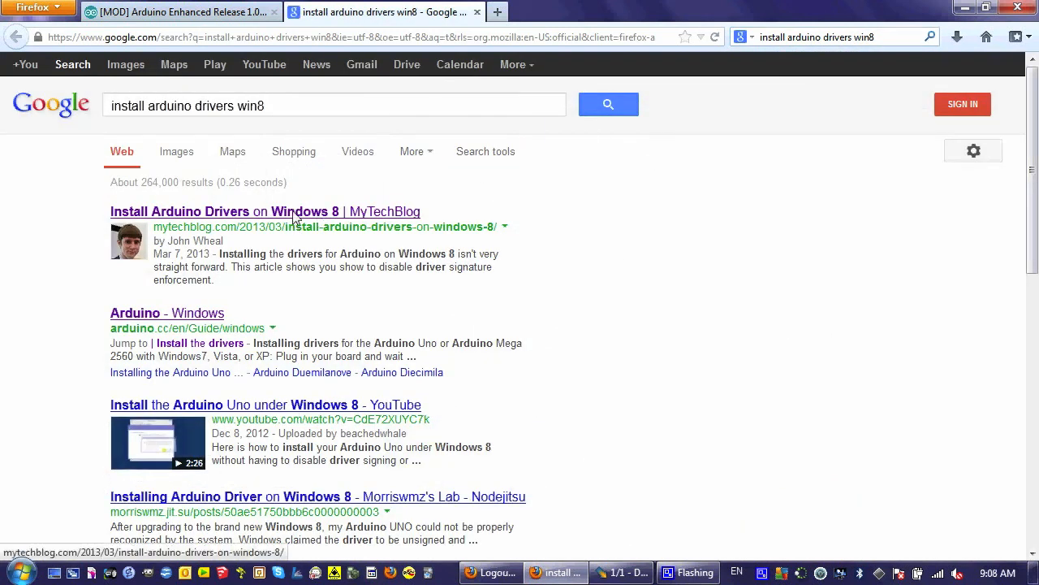
{"action": "left_click", "coordinate": [294, 213]}
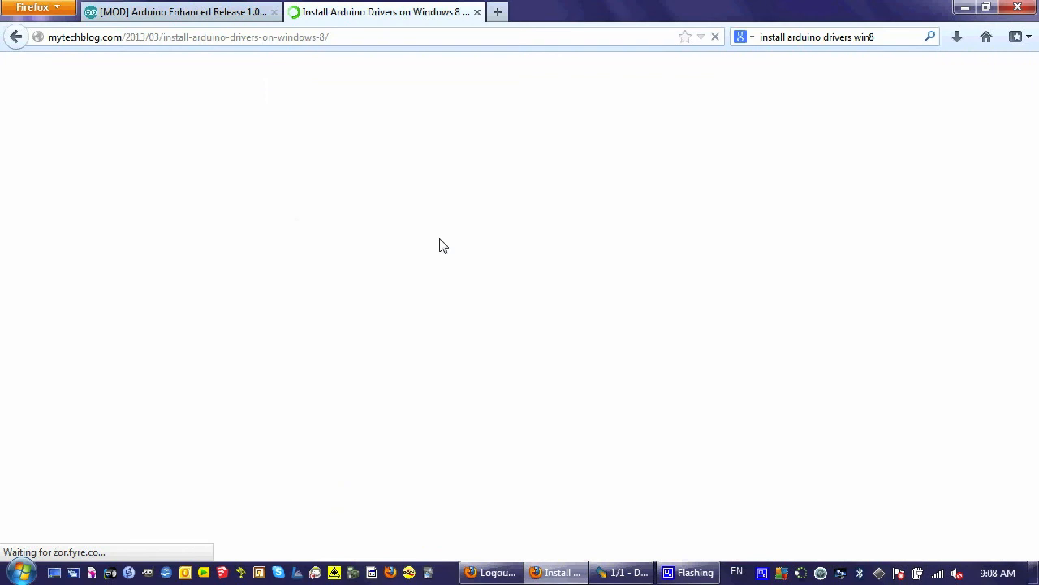
{"action": "scroll", "coordinate": [484, 345], "scroll_direction": "down", "scroll_amount": 5}
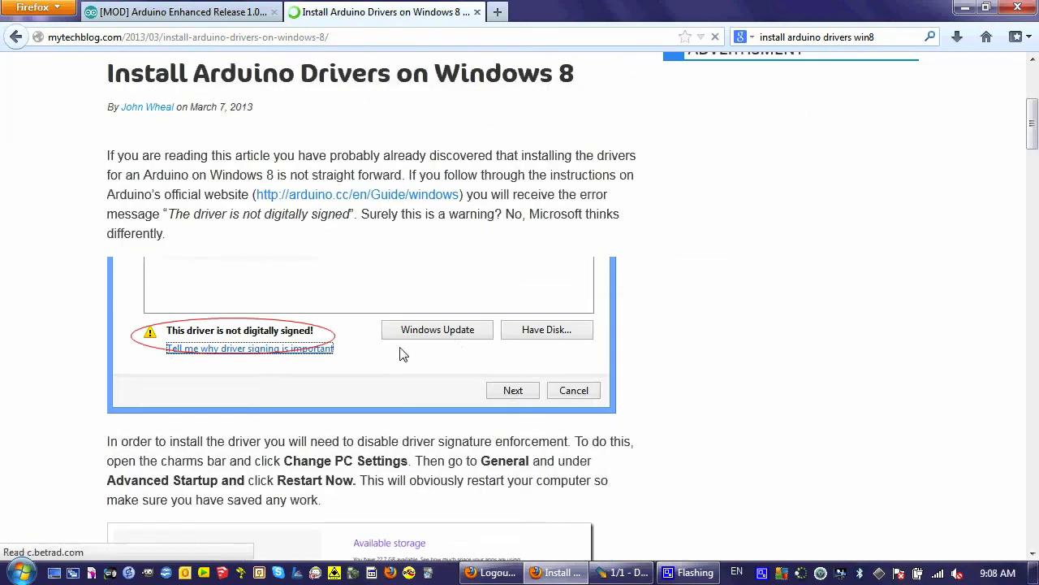
- Check the download's progress, then close the driver article and clear the browser and DownThemAll! windows off the desktop
{"action": "key", "text": "alt+Tab"}
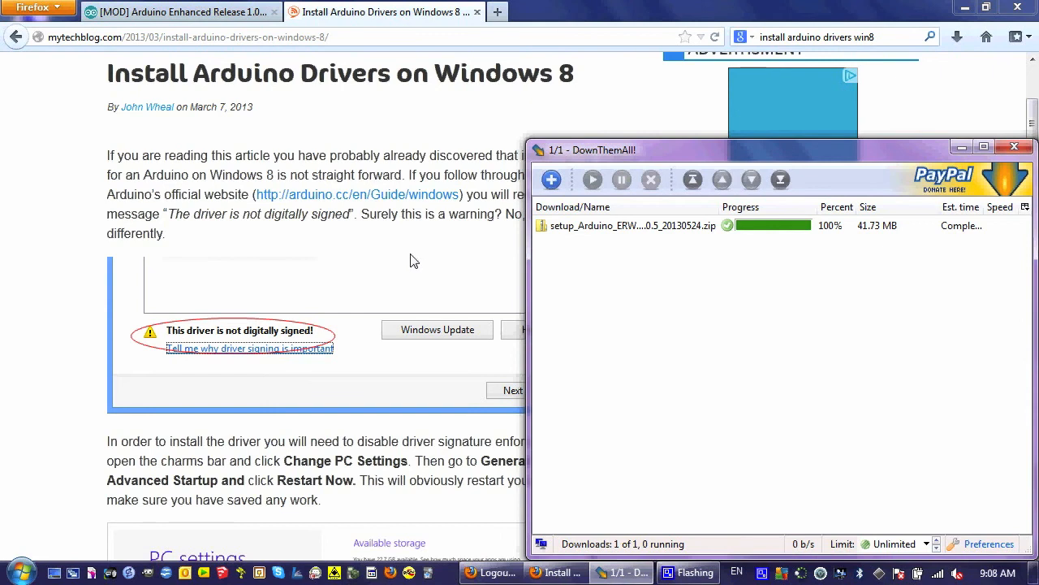
{"action": "left_click", "coordinate": [410, 260]}
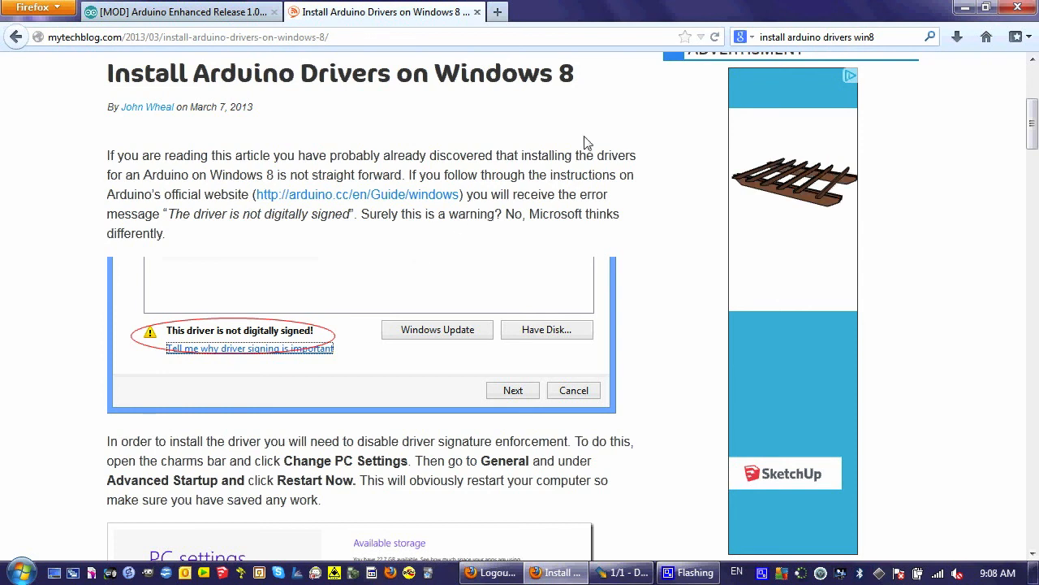
{"action": "left_click", "coordinate": [477, 12]}
{"action": "left_click", "coordinate": [963, 8]}
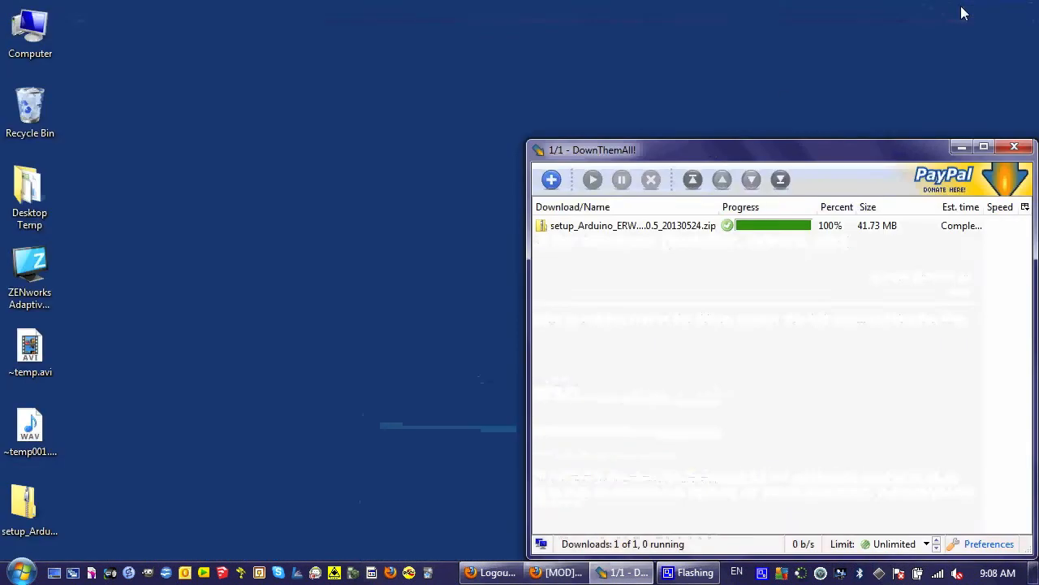
{"action": "left_click", "coordinate": [1017, 151]}
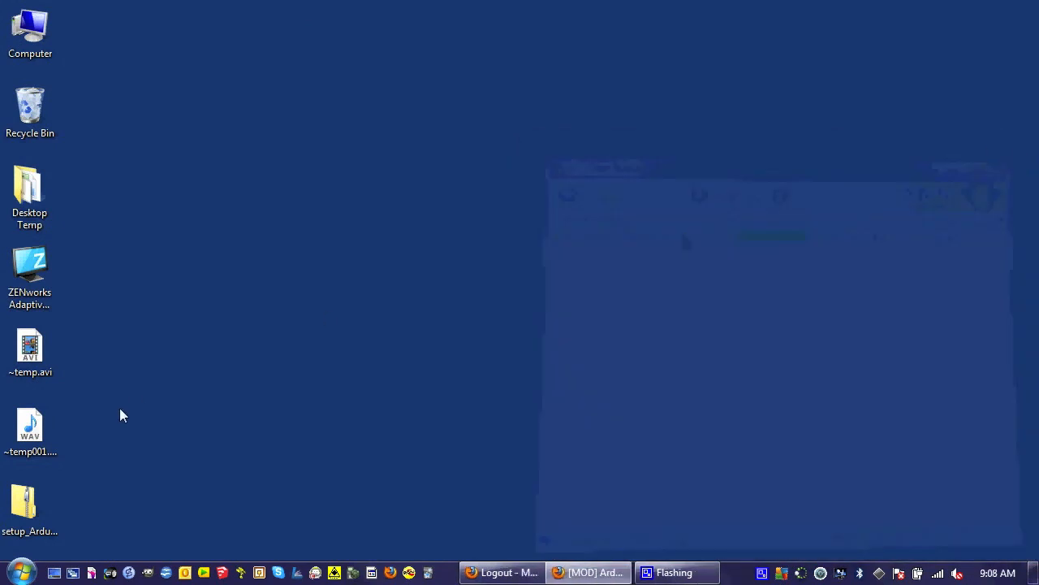
- Extract the downloaded Arduino setup zip on the desktop into the suggested folder, showing the extracted files when complete
{"action": "left_click", "coordinate": [24, 503]}
{"action": "right_click", "coordinate": [26, 497]}
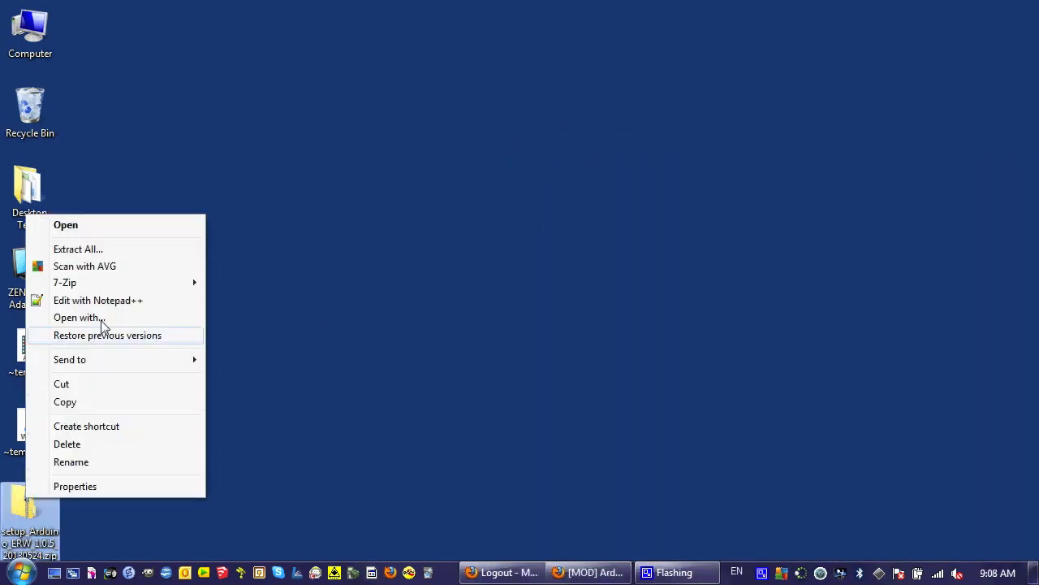
{"action": "left_click", "coordinate": [100, 251]}
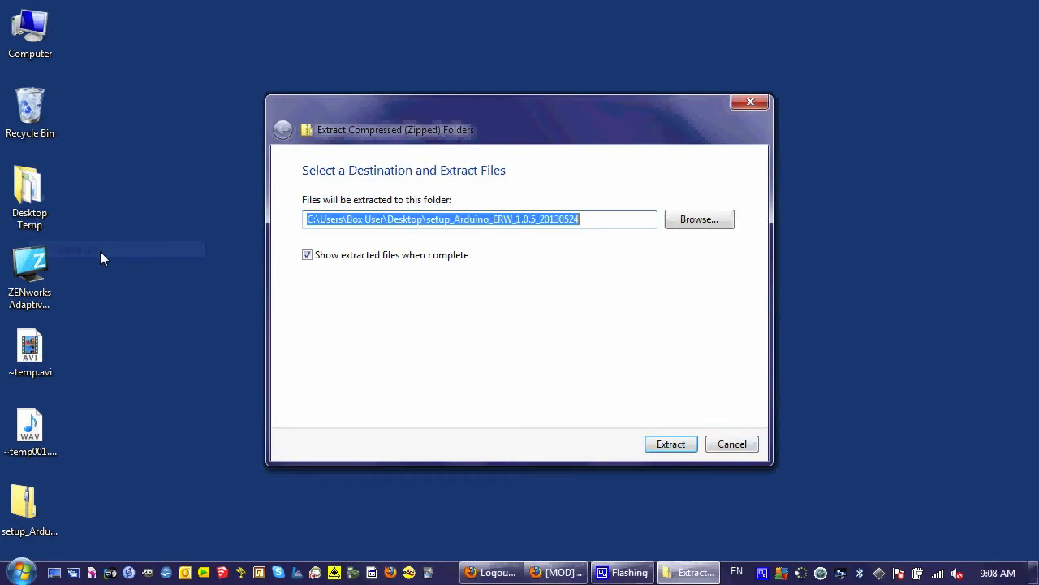
{"action": "left_click", "coordinate": [682, 445]}
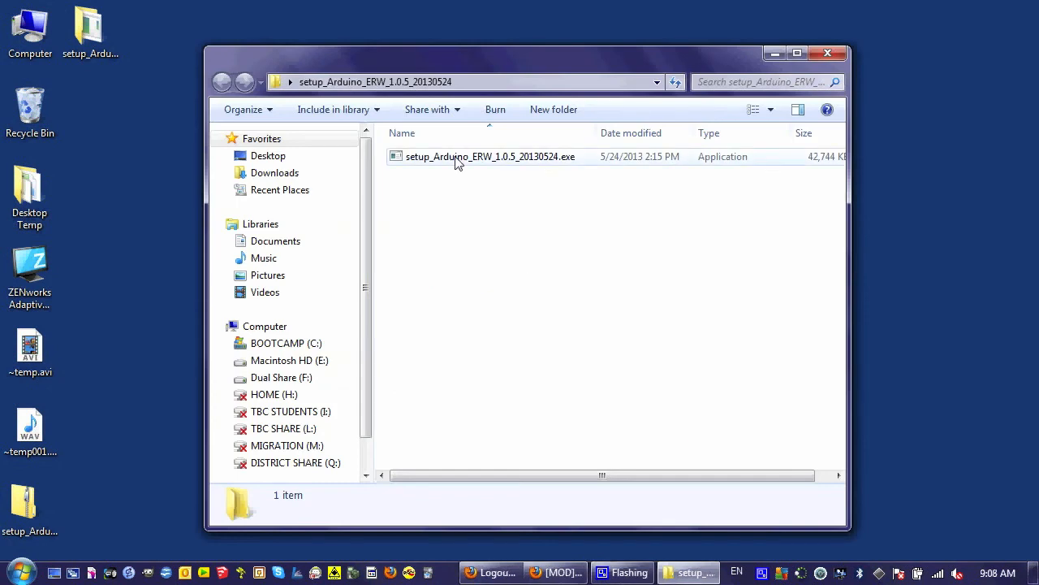
- Run the extracted setup program to install Arduino Enhanced Release with the default folder and tasks, skipping the board driver installation
{"action": "left_click", "coordinate": [427, 161]}
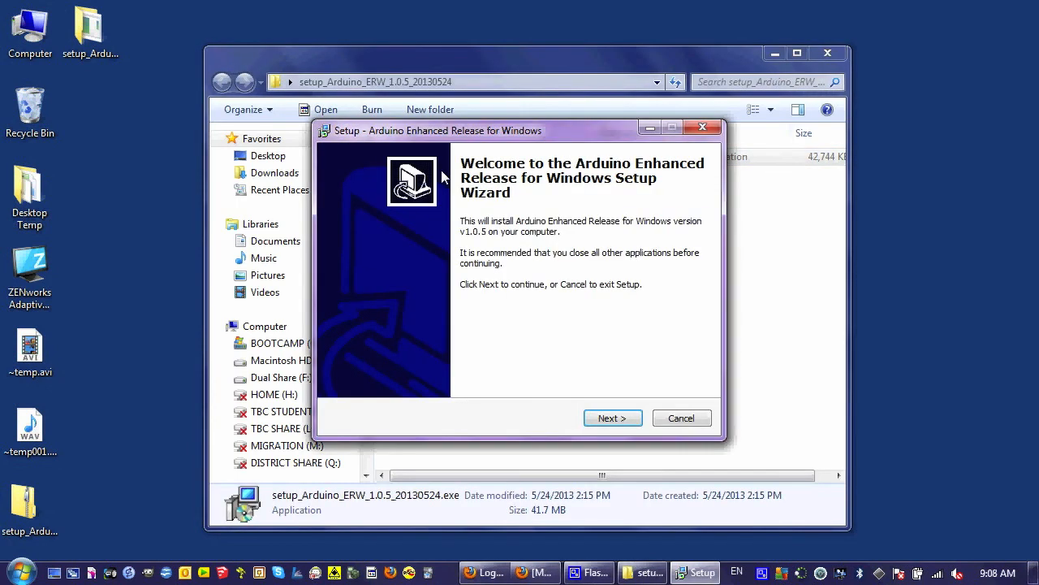
{"action": "left_click", "coordinate": [610, 418]}
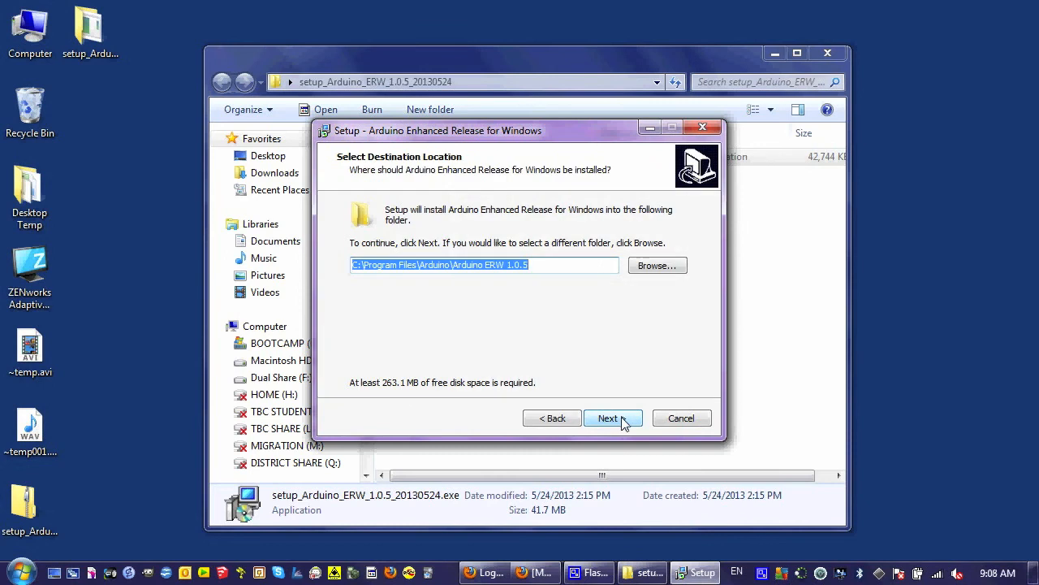
{"action": "left_click", "coordinate": [610, 418]}
{"action": "left_click", "coordinate": [624, 420]}
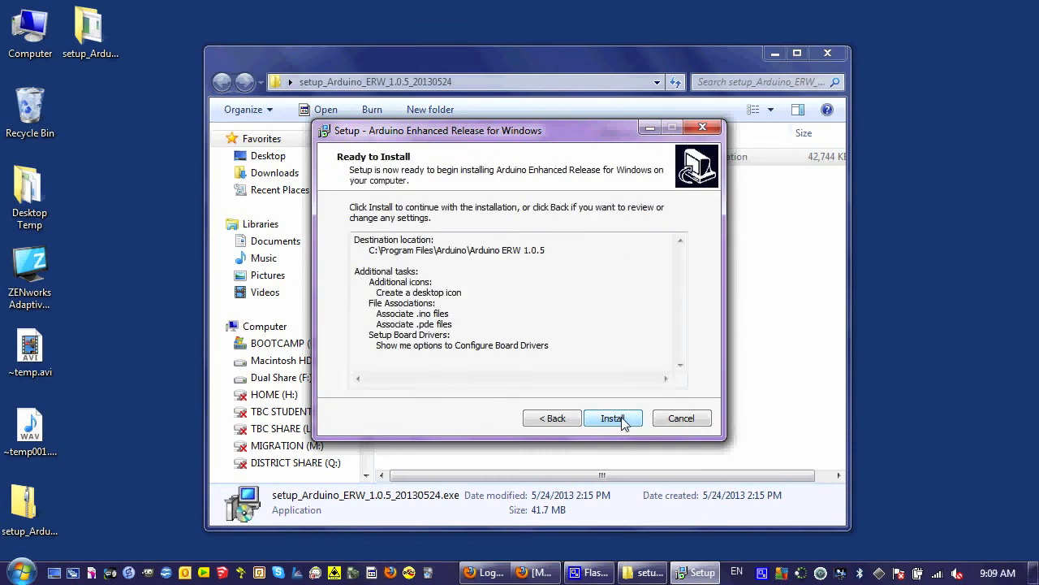
{"action": "left_click", "coordinate": [622, 419]}
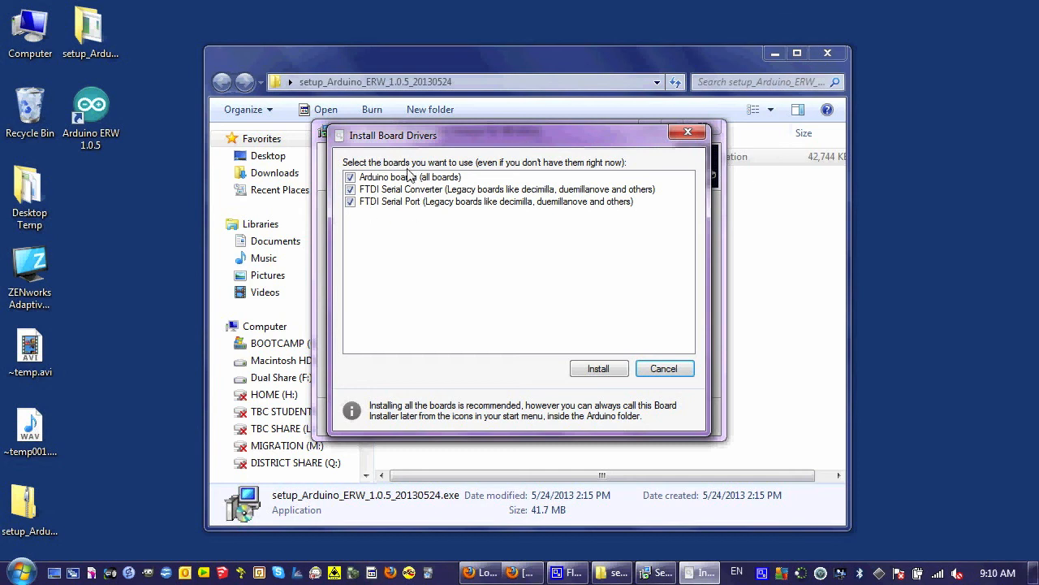
{"action": "left_click", "coordinate": [667, 370]}
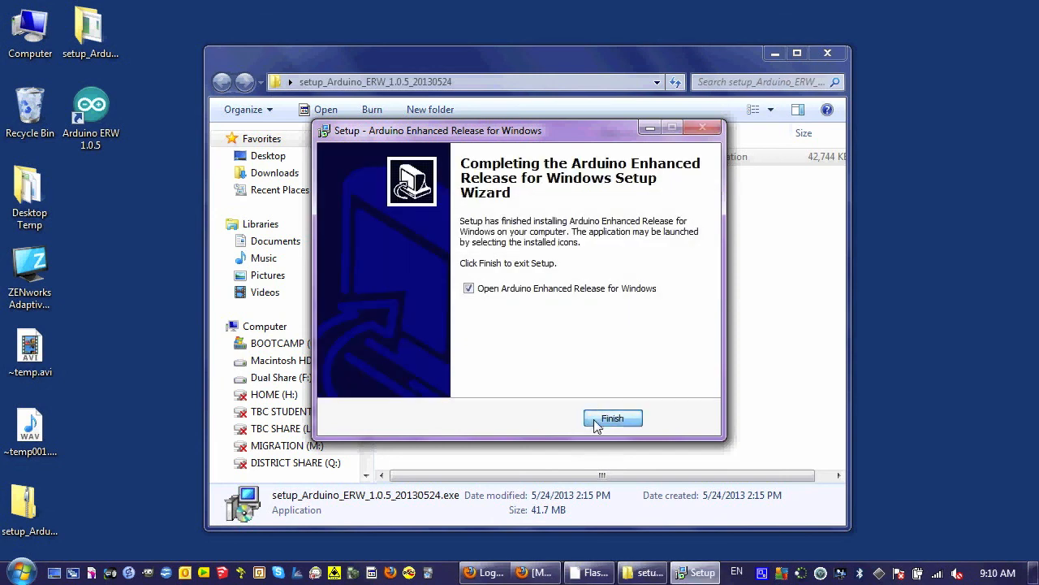
- Finish the setup wizard with Arduino Enhanced Release set to open, and close the extracted setup folder window
{"action": "left_click", "coordinate": [612, 419]}
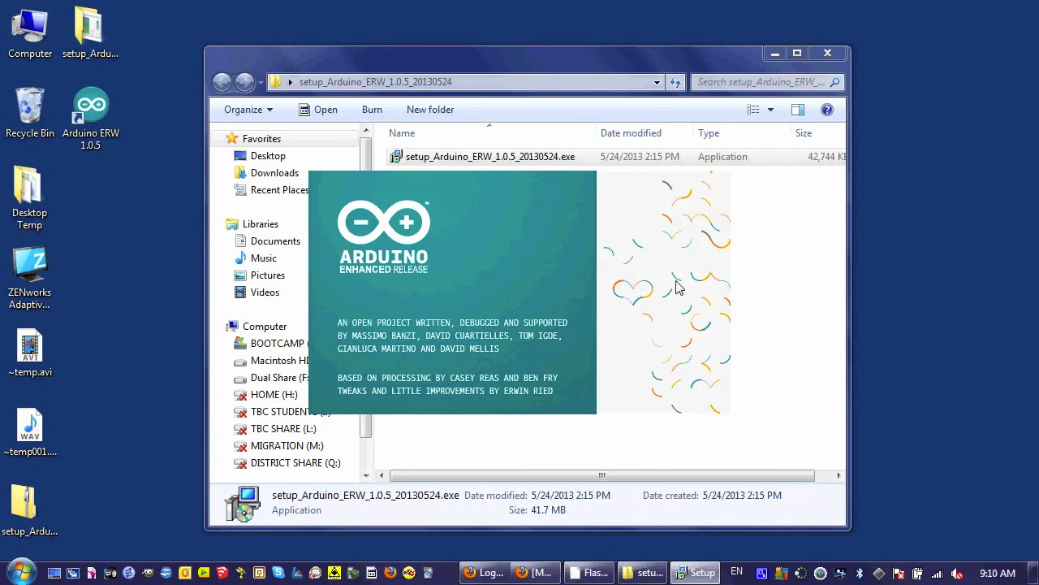
{"action": "left_click", "coordinate": [826, 54]}
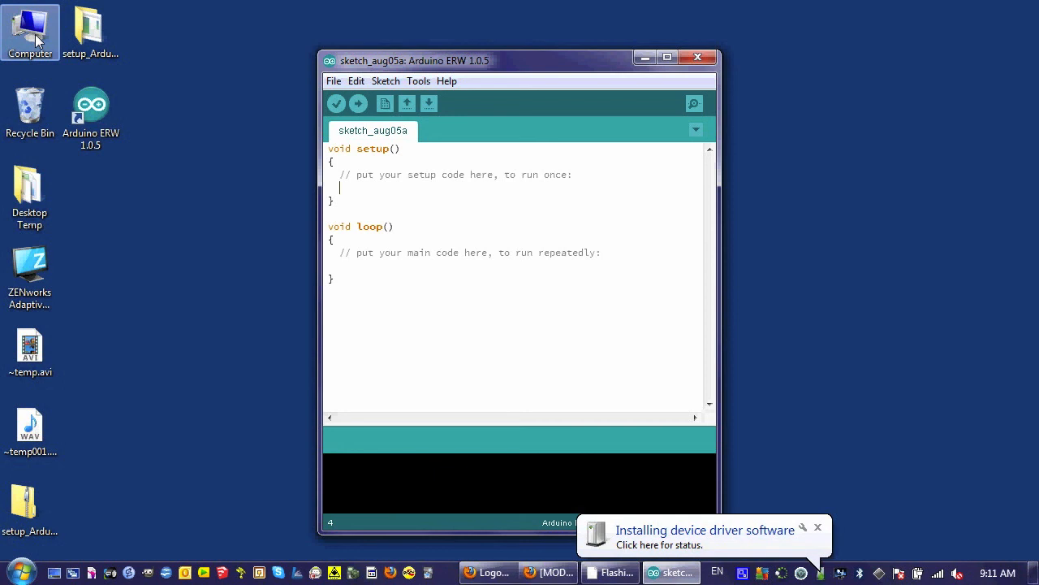
- Check in Device Manager's Ports (COM & LPT) which COM port the connected Arduino's USB Serial Port uses, then close the system windows
{"action": "right_click", "coordinate": [35, 34]}
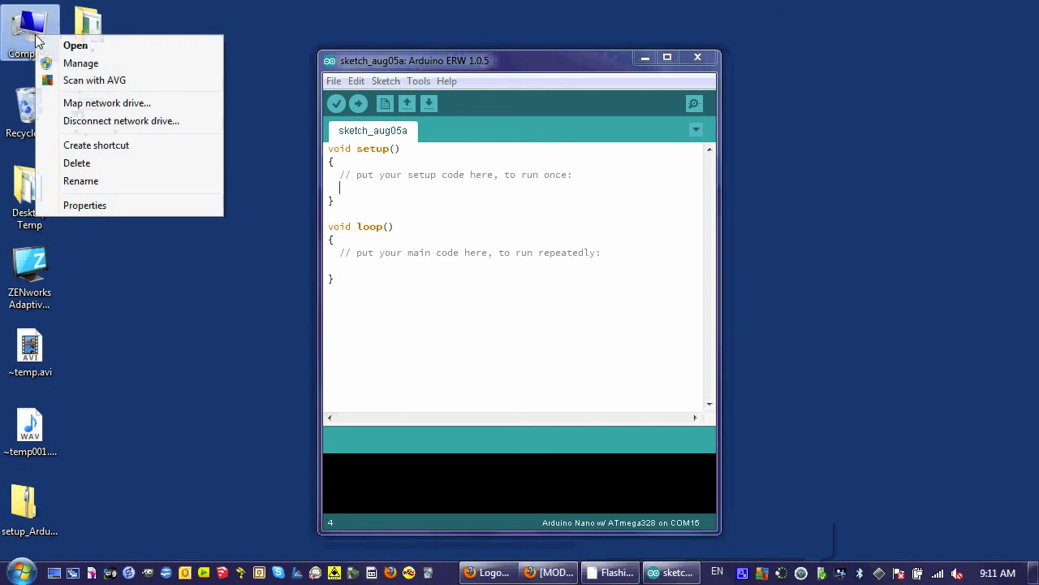
{"action": "left_click", "coordinate": [102, 205]}
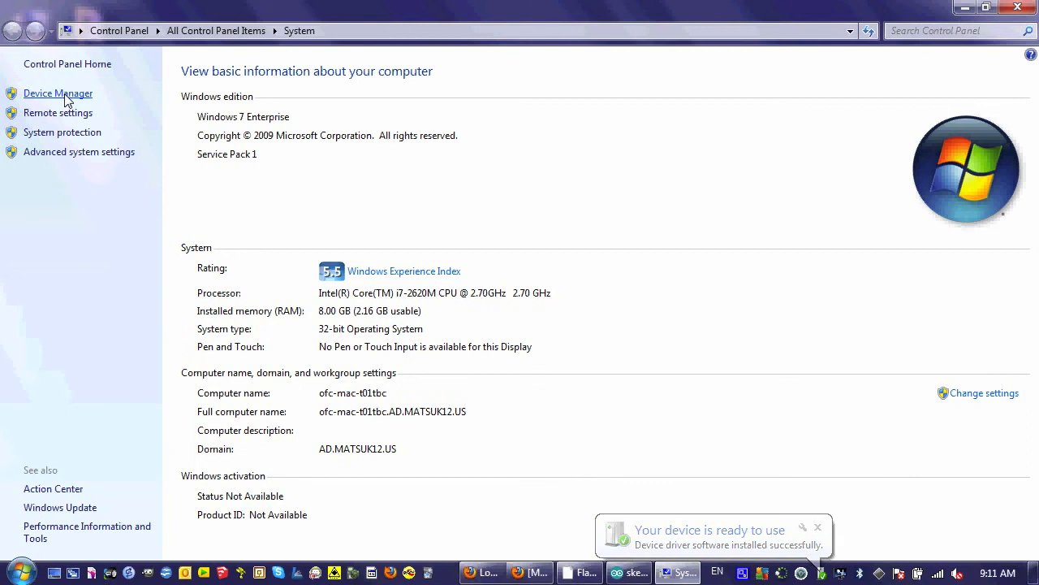
{"action": "left_click", "coordinate": [65, 98]}
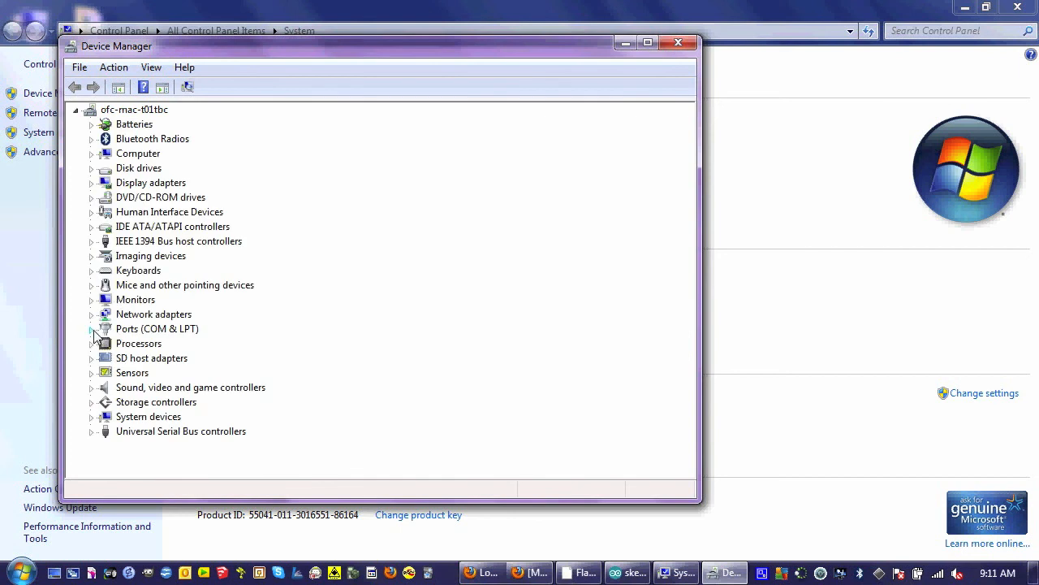
{"action": "left_click", "coordinate": [91, 329]}
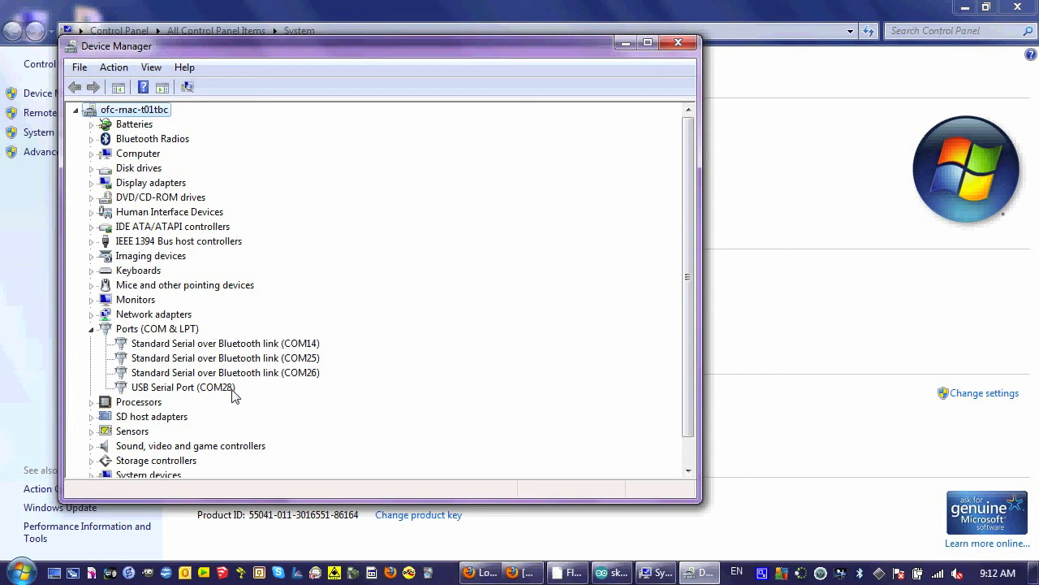
{"action": "left_click", "coordinate": [675, 43]}
{"action": "left_click", "coordinate": [1018, 7]}
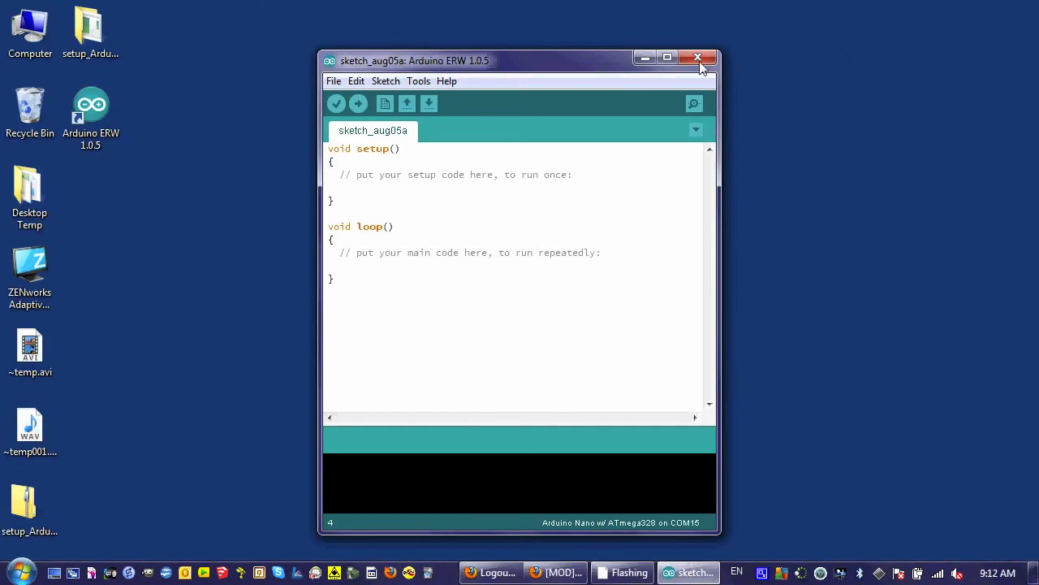
- Set the Arduino IDE's serial port to COM28
{"action": "left_click", "coordinate": [417, 84]}
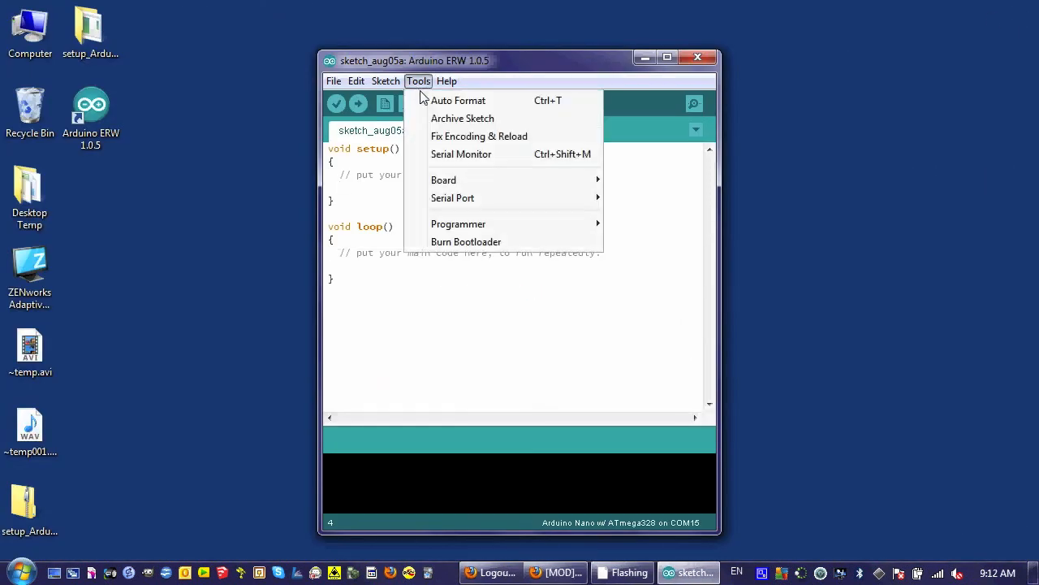
{"action": "mouse_move", "coordinate": [453, 200]}
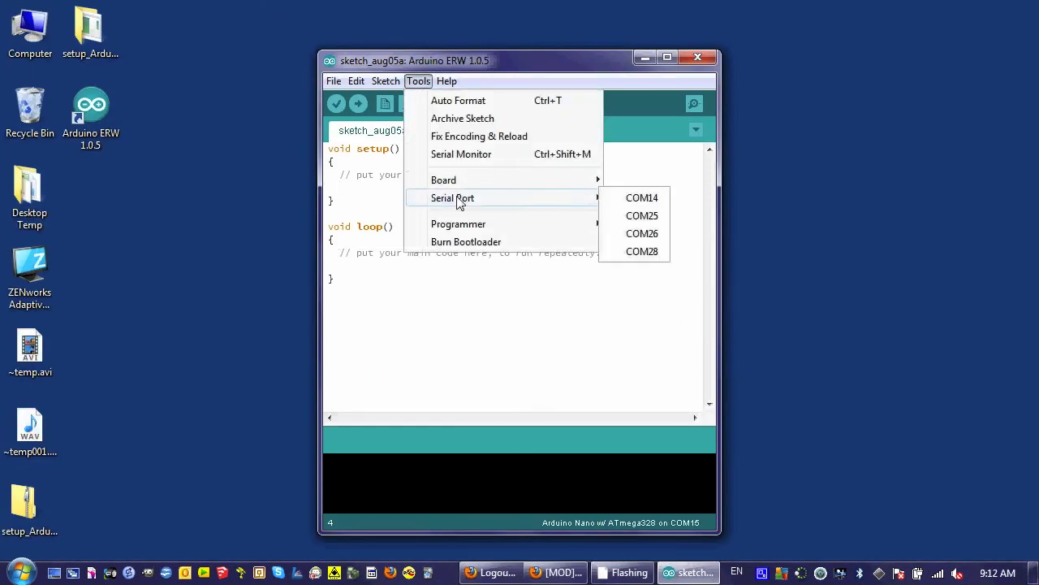
{"action": "left_click", "coordinate": [642, 252]}
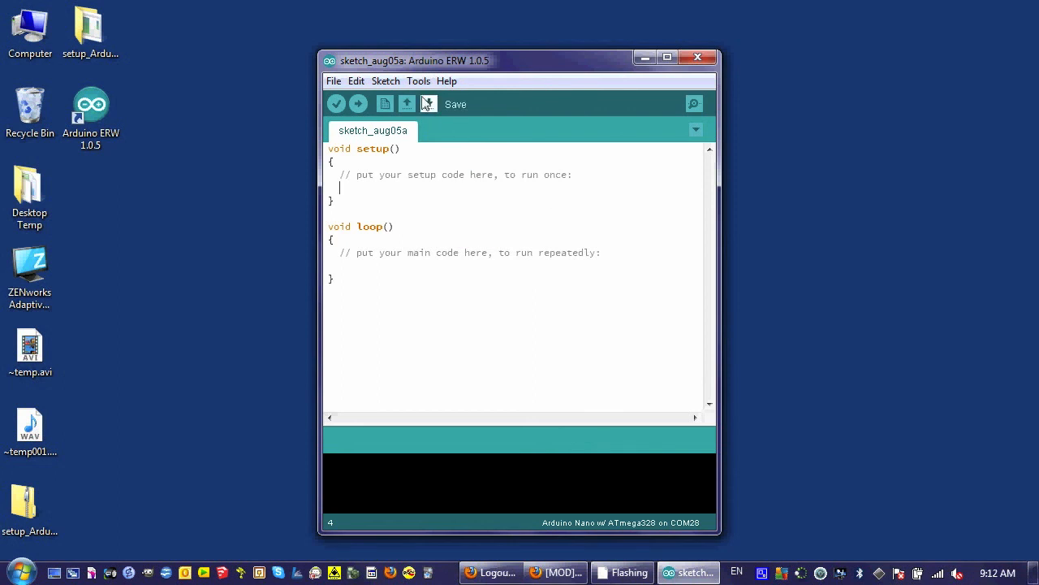
- Set the board type to Arduino Uno
{"action": "left_click", "coordinate": [414, 85]}
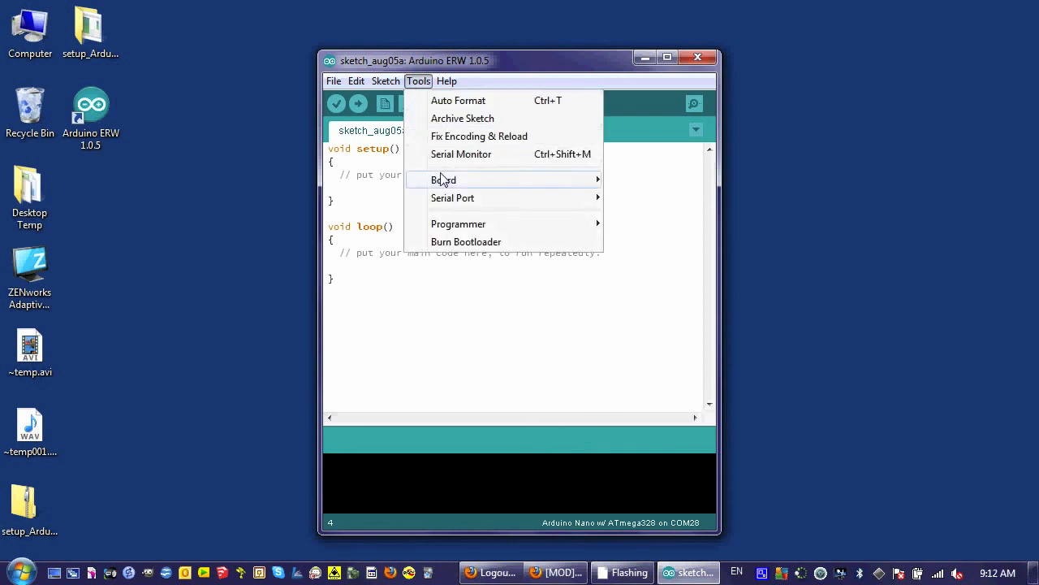
{"action": "mouse_move", "coordinate": [451, 187]}
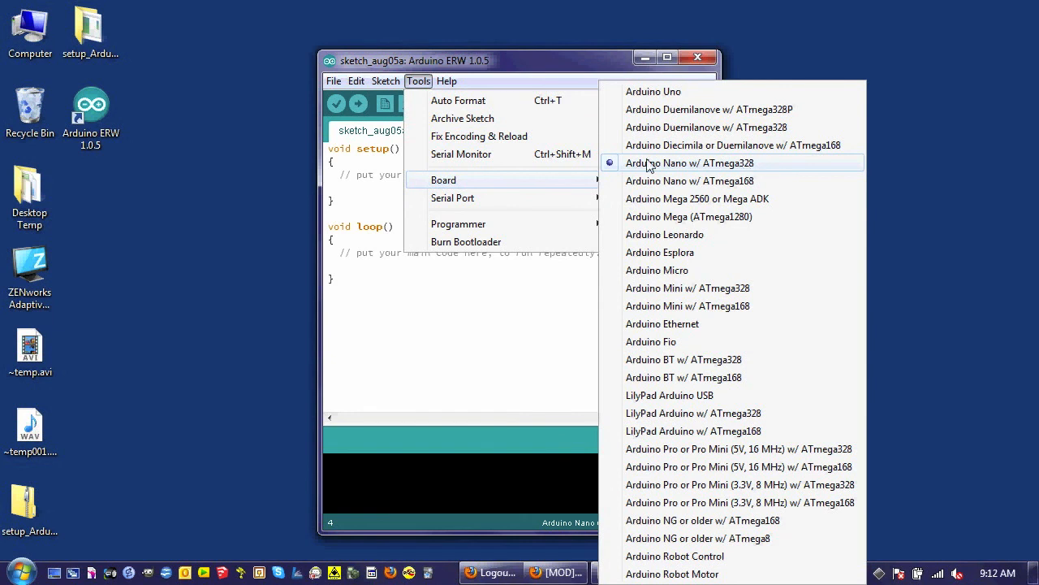
{"action": "left_click", "coordinate": [650, 92]}
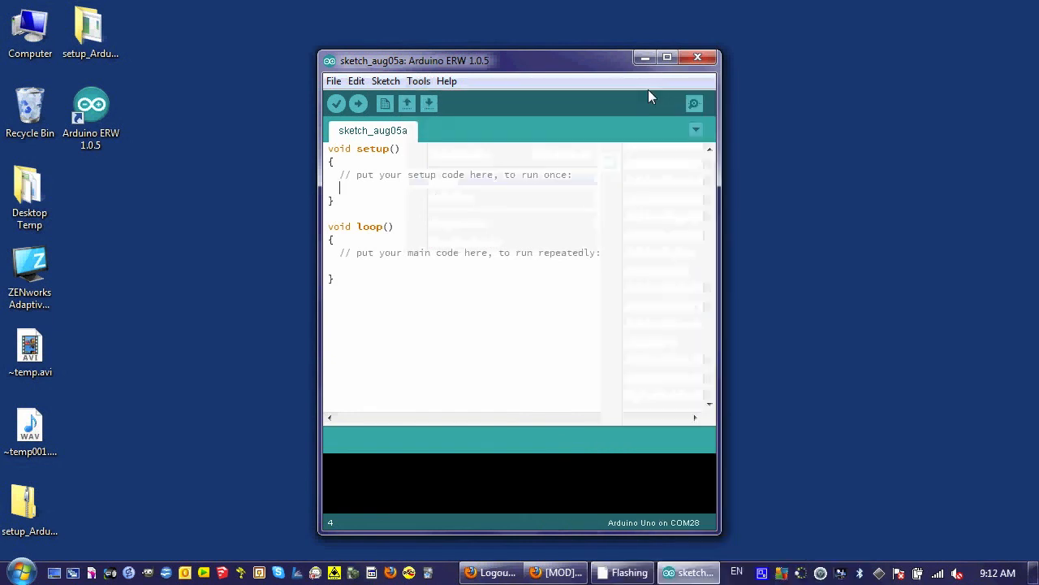
- Set the board type to Arduino Nano w/ ATmega328
{"action": "left_click", "coordinate": [419, 81]}
{"action": "mouse_move", "coordinate": [515, 179]}
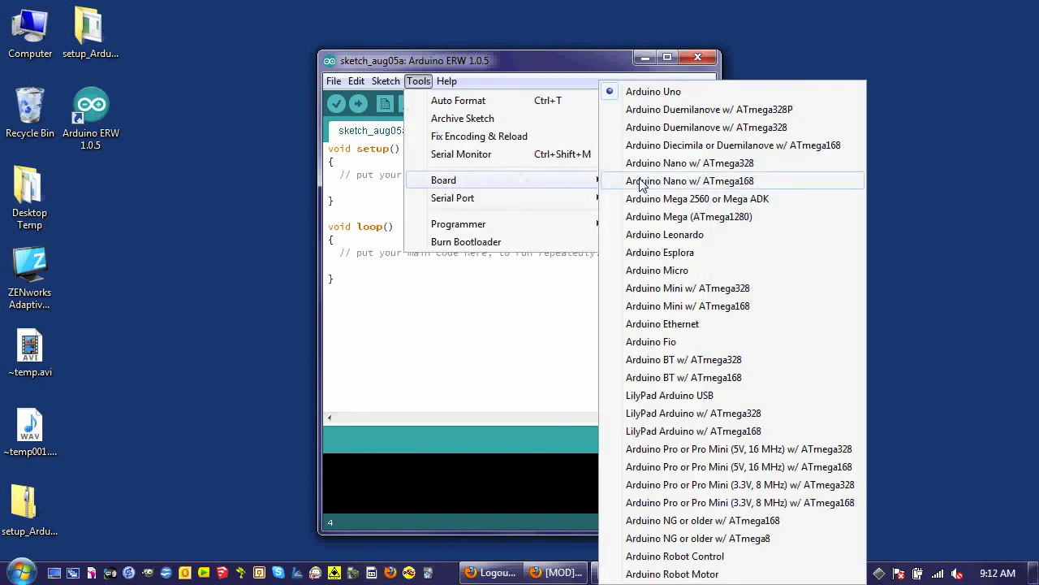
{"action": "left_click", "coordinate": [732, 165]}
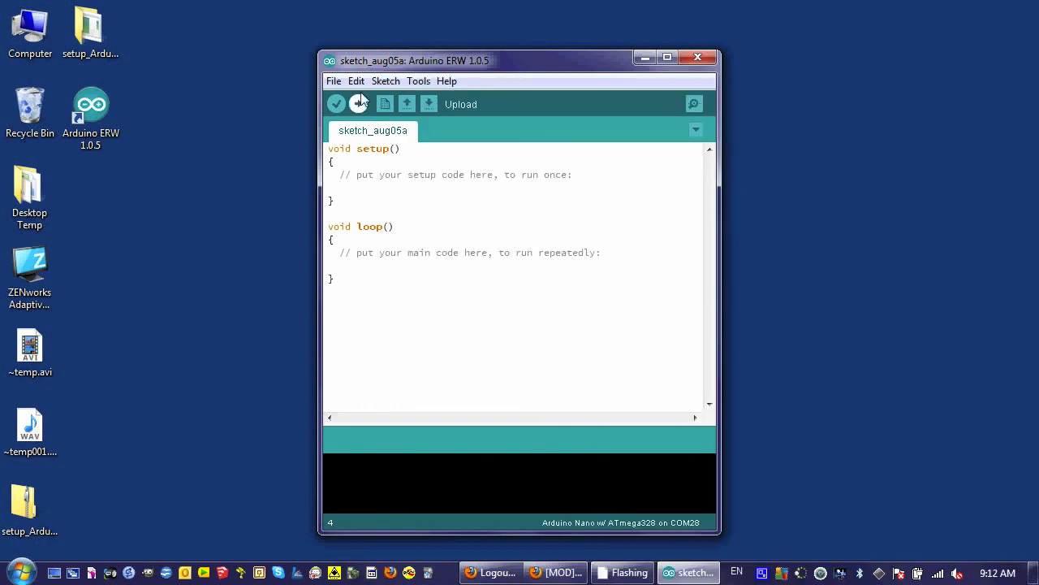
- Open the Blink example sketch from the 01.Basics examples
{"action": "left_click", "coordinate": [333, 83]}
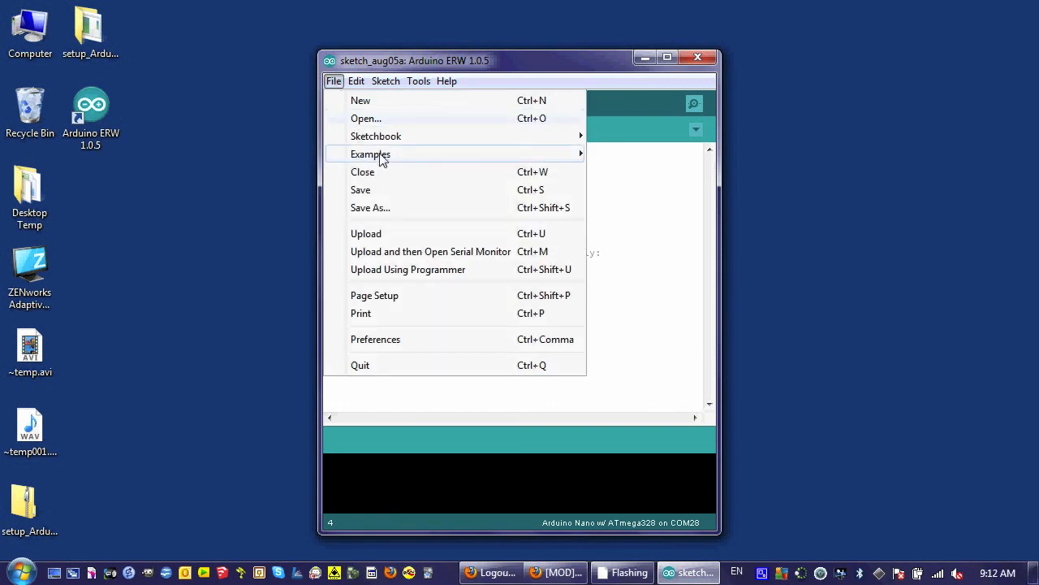
{"action": "mouse_move", "coordinate": [387, 161]}
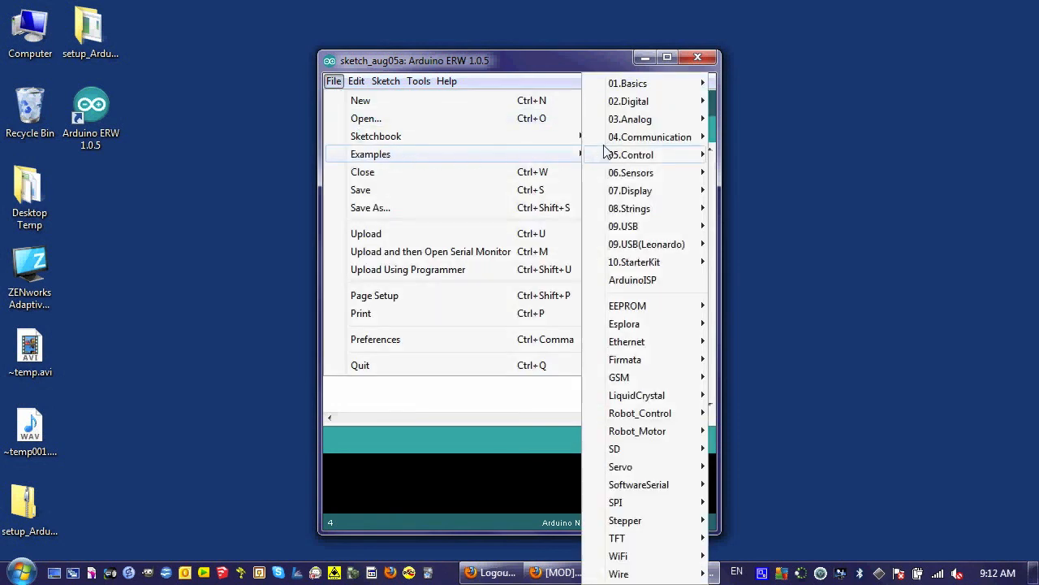
{"action": "mouse_move", "coordinate": [668, 91]}
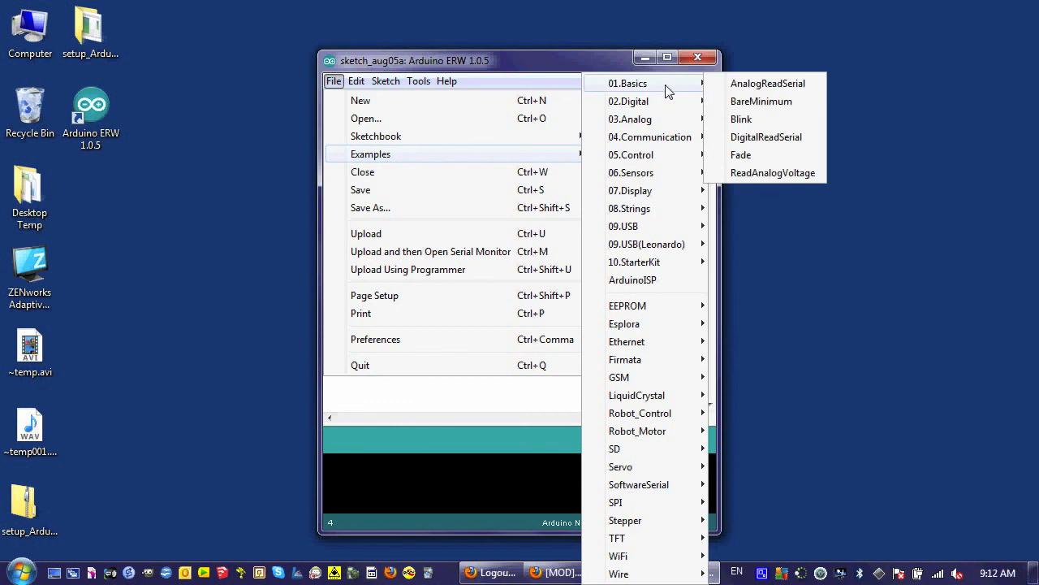
{"action": "left_click", "coordinate": [755, 120]}
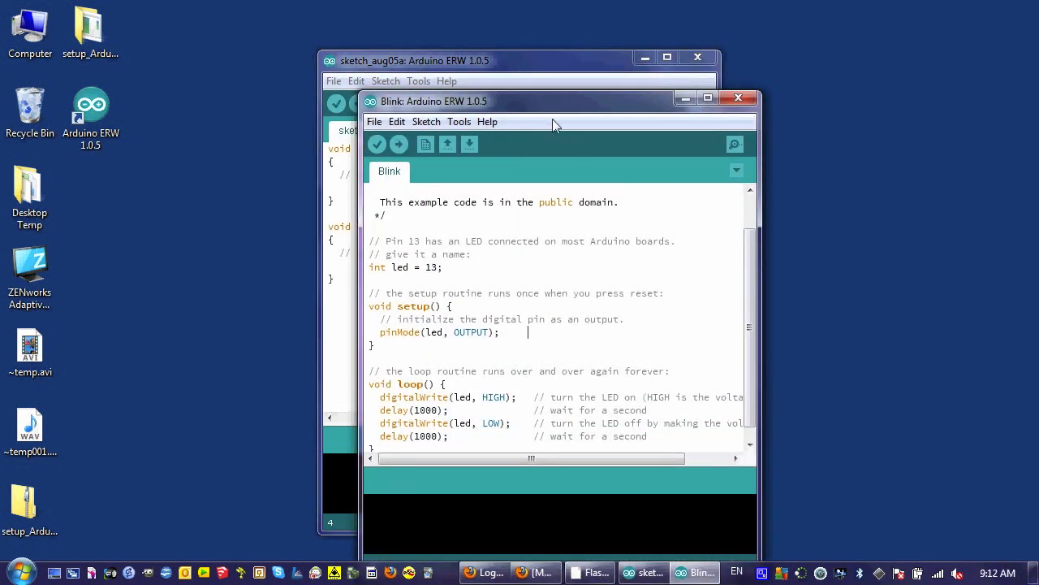
- Close the blank sketch window and upload the Blink sketch to the connected board
{"action": "left_click", "coordinate": [695, 58]}
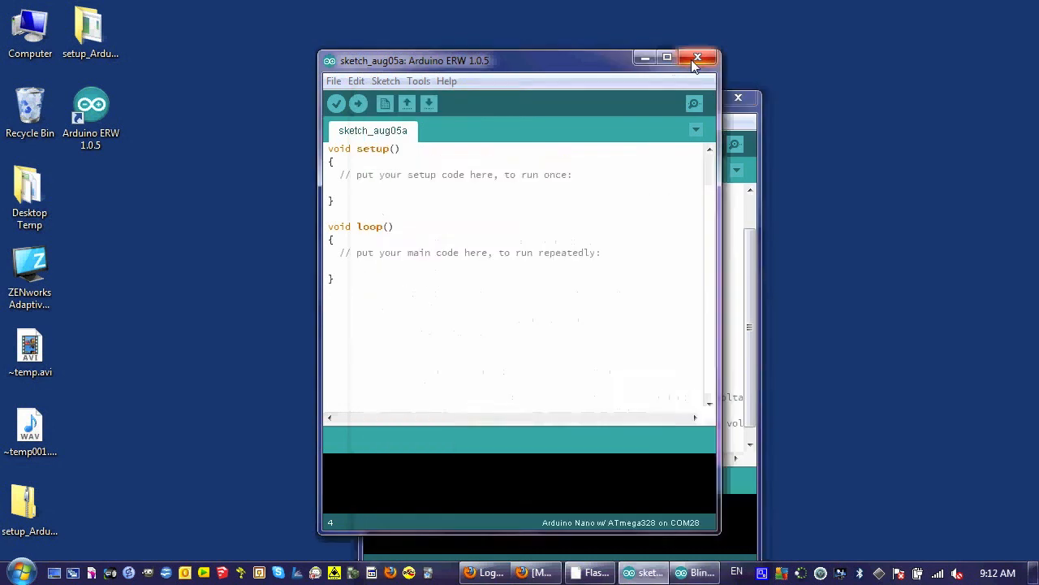
{"action": "left_click_drag", "start_coordinate": [609, 106], "coordinate": [548, 56]}
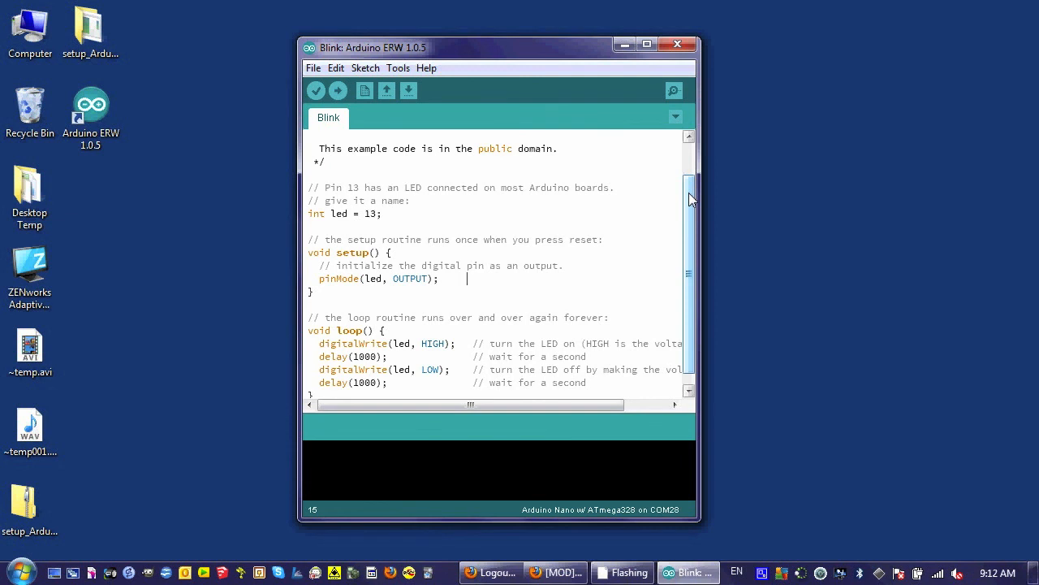
{"action": "left_click_drag", "start_coordinate": [689, 192], "coordinate": [690, 213]}
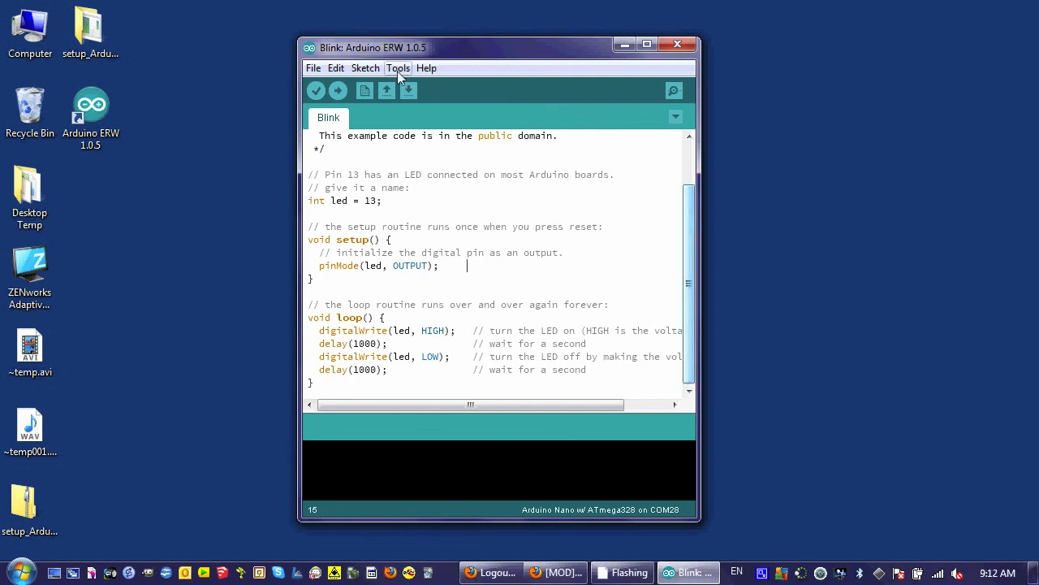
{"action": "left_click", "coordinate": [338, 91]}
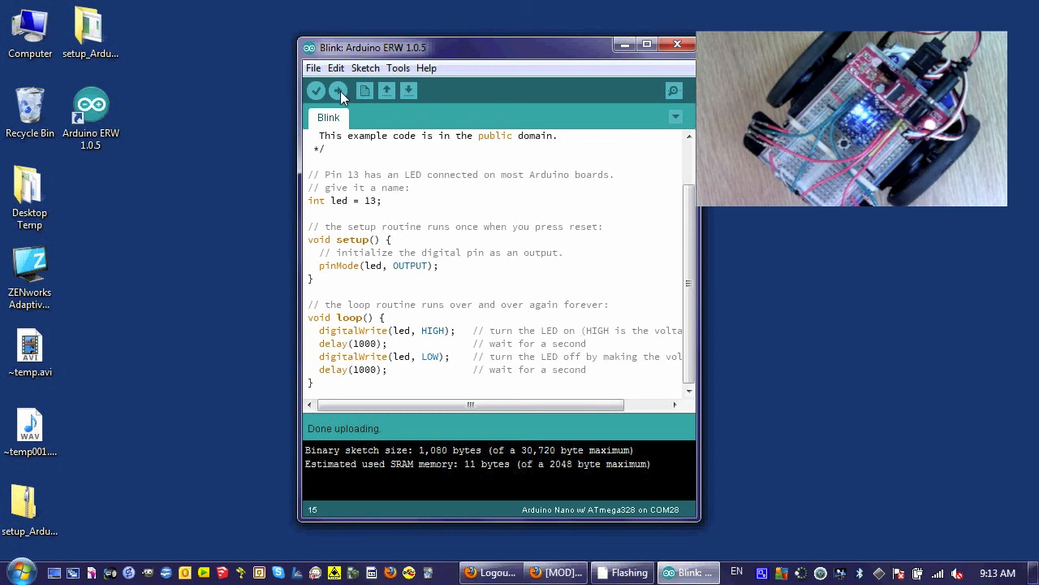
- Change both delay values in the Blink loop to 100 and upload the modified sketch to the board
{"action": "left_click", "coordinate": [376, 345]}
{"action": "key", "text": "BackSpace"}
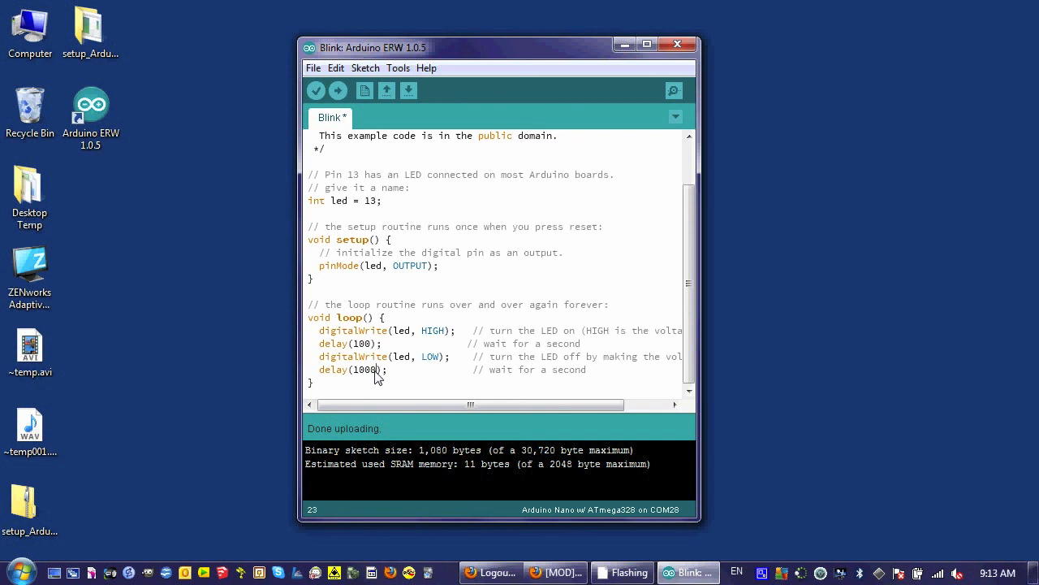
{"action": "key", "text": "BackSpace"}
{"action": "left_click", "coordinate": [340, 94]}
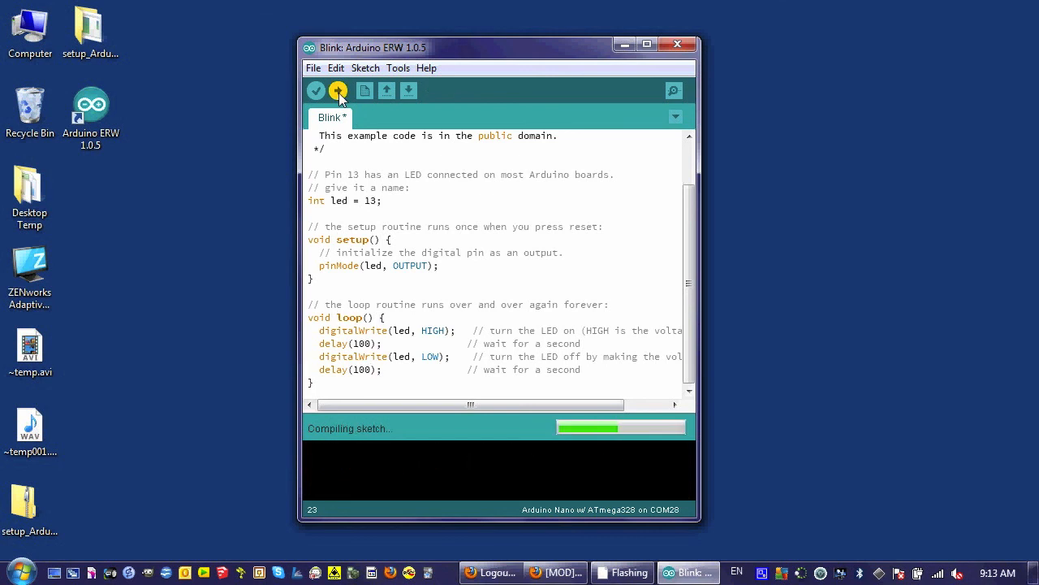